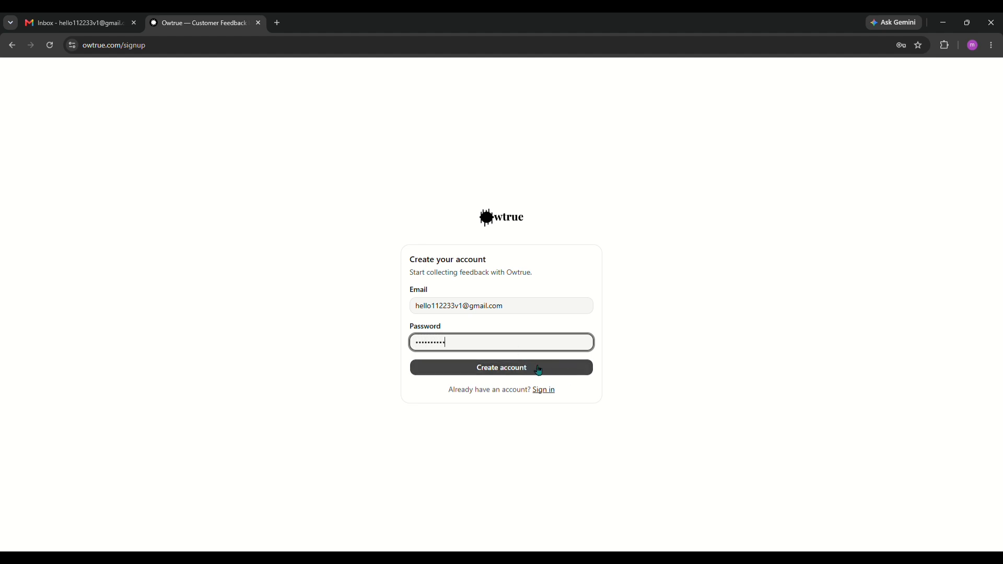
- Submit the new account sign-up and verify the email with the pasted 6-digit code
double_click(535, 369)
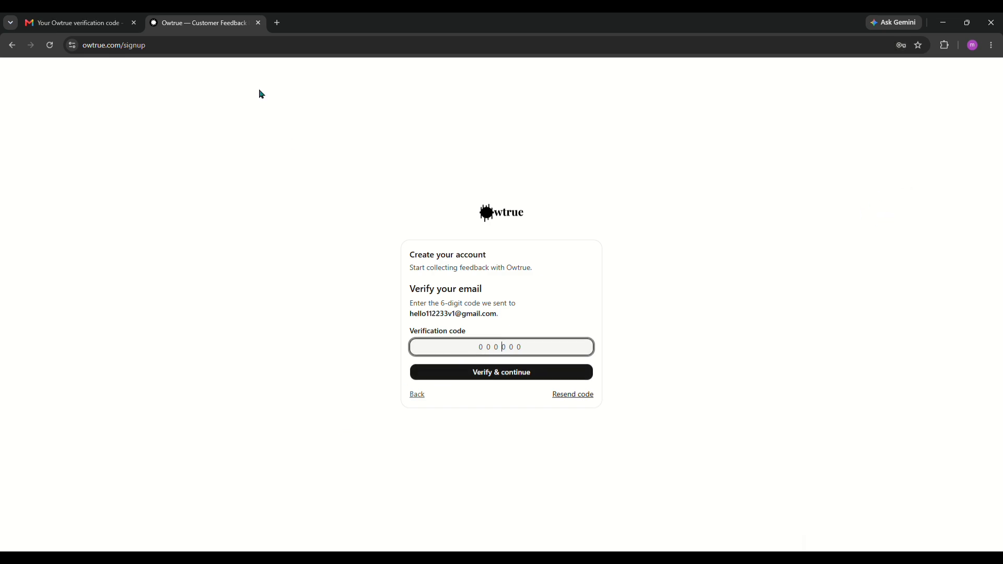
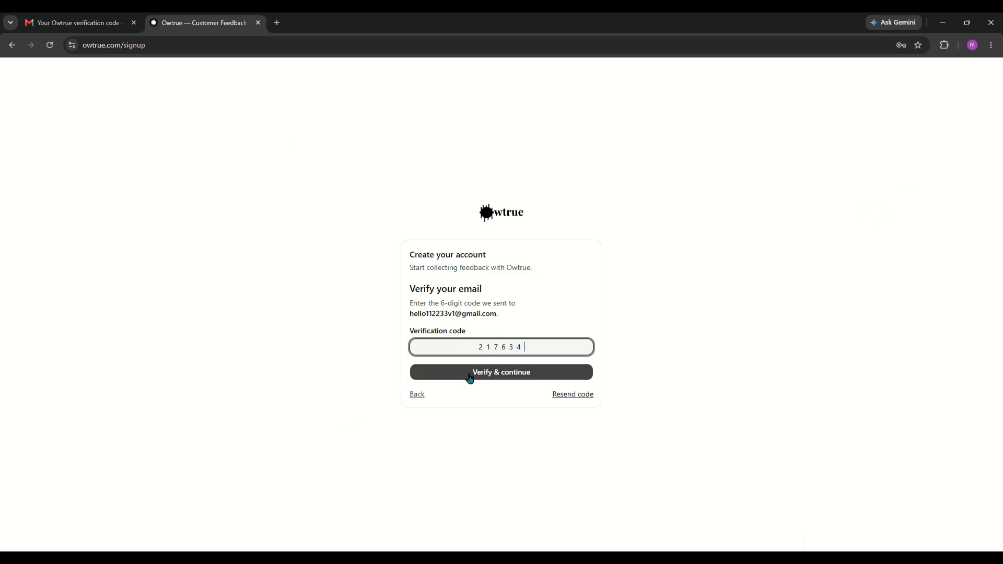
click(475, 378)
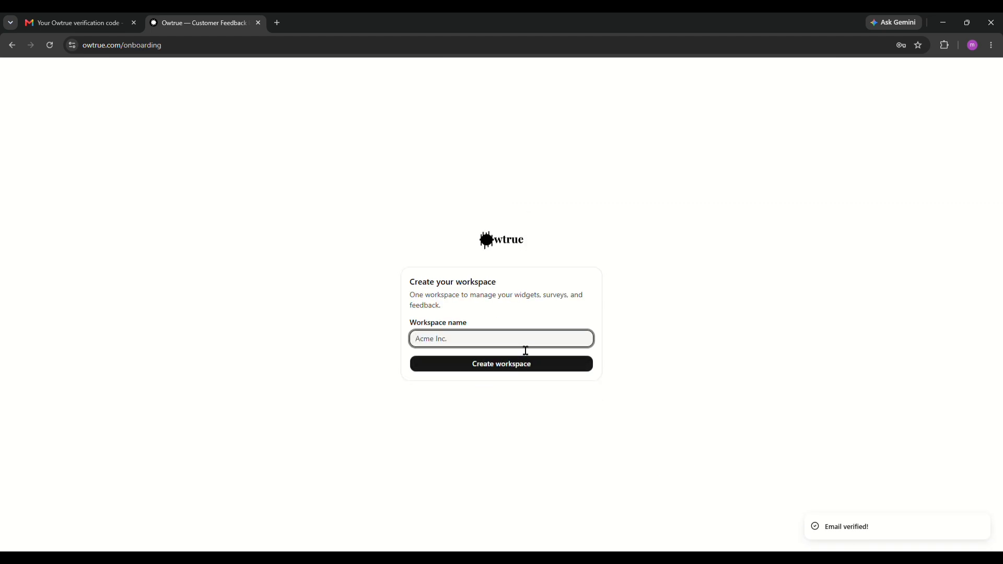
- Create a workspace named Test1 and go to its empty Widgets page
click(709, 343)
click(509, 341)
click(484, 410)
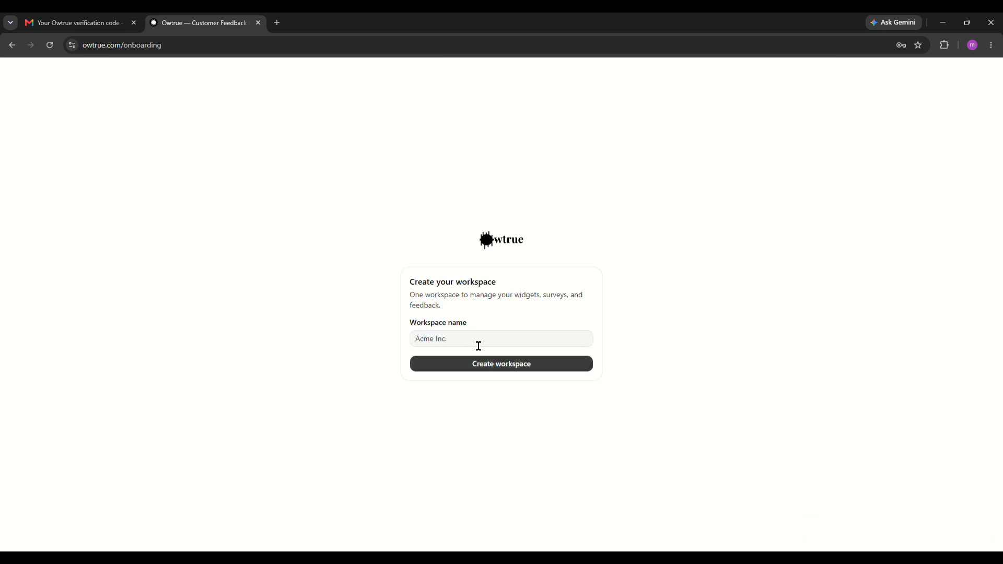
click(478, 346)
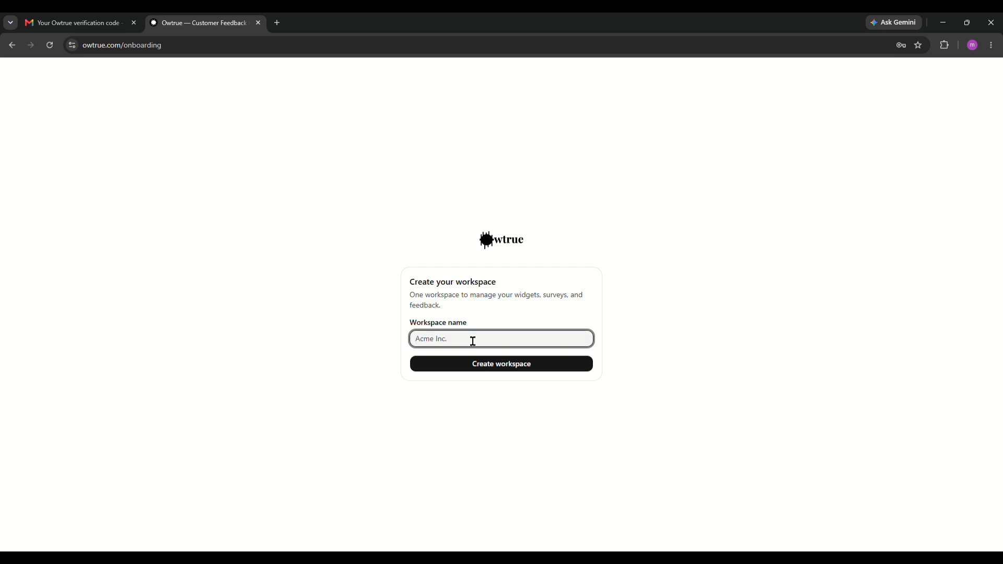
text(Test1)
click(464, 363)
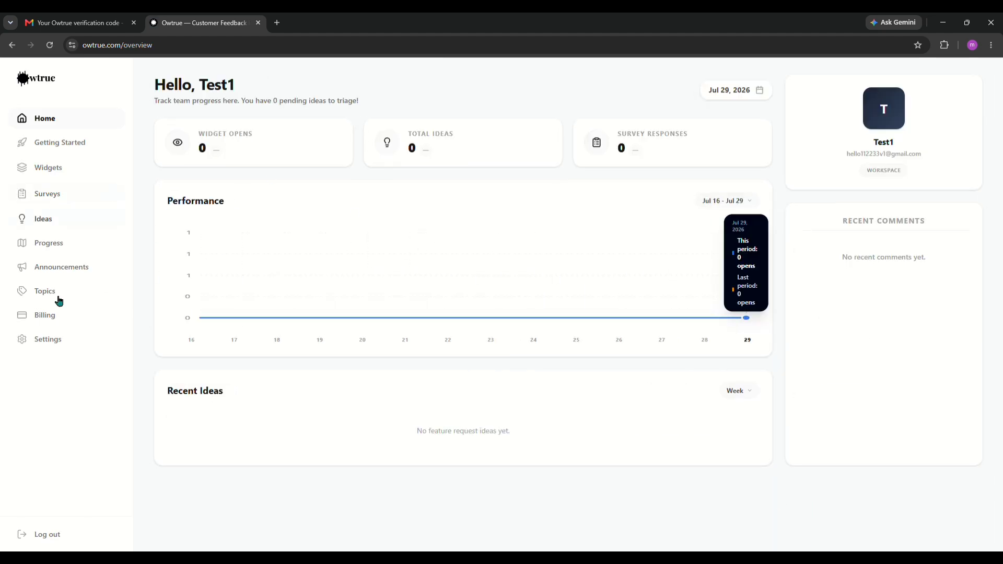
click(51, 168)
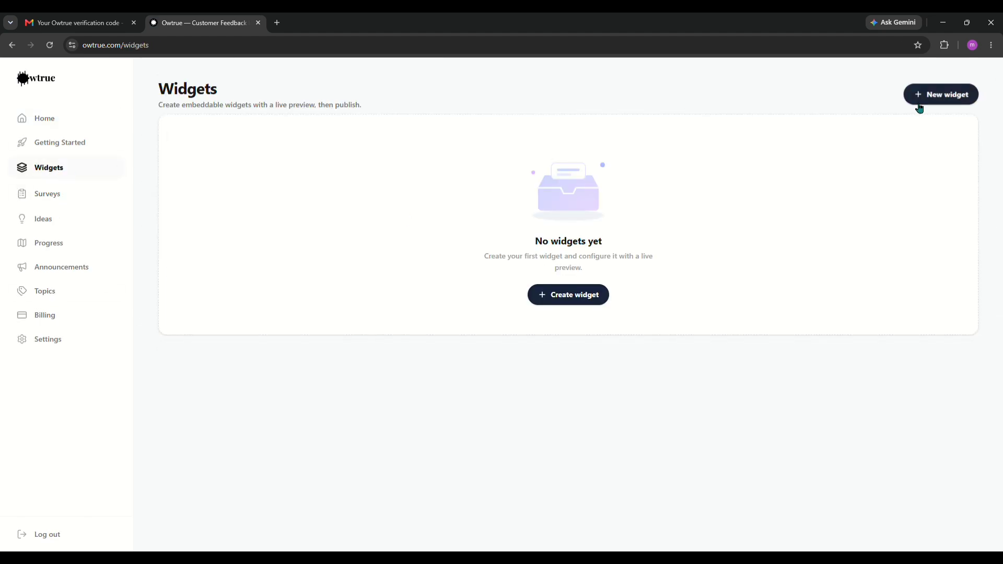
- Try creating a Feedback Hub widget named 'test' after glancing at the other templates
click(920, 108)
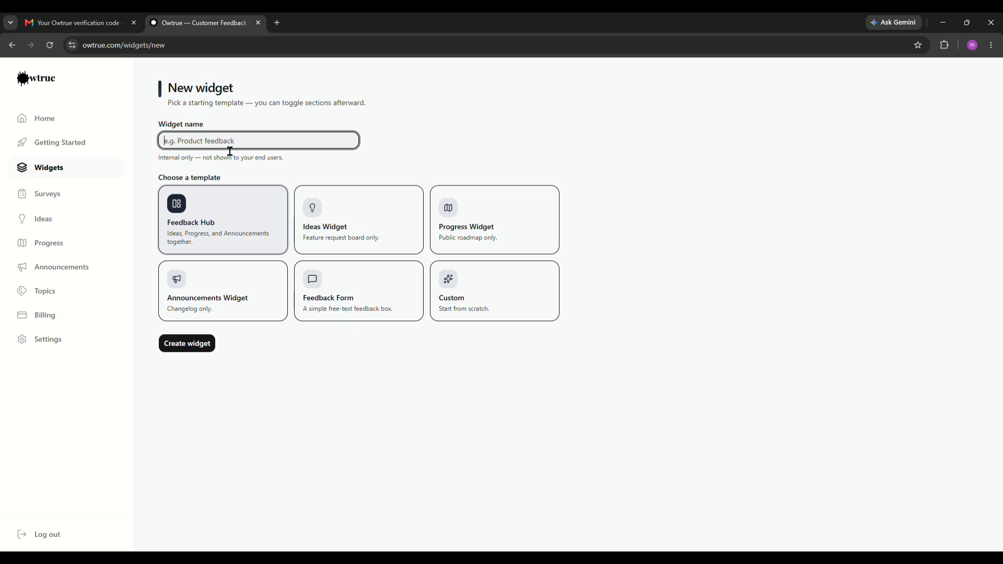
text(test)
click(232, 220)
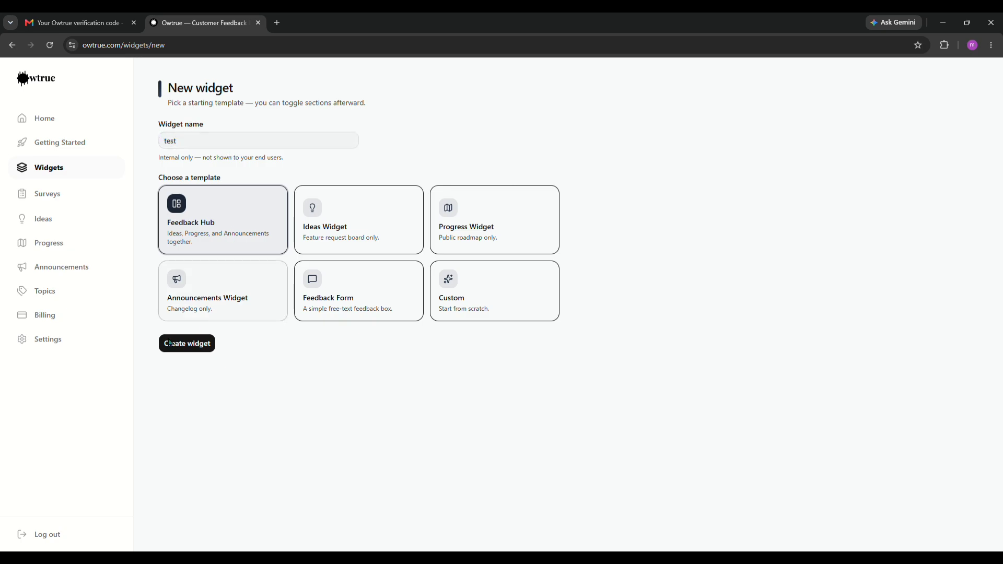
click(376, 233)
click(470, 230)
click(464, 292)
click(235, 230)
click(217, 349)
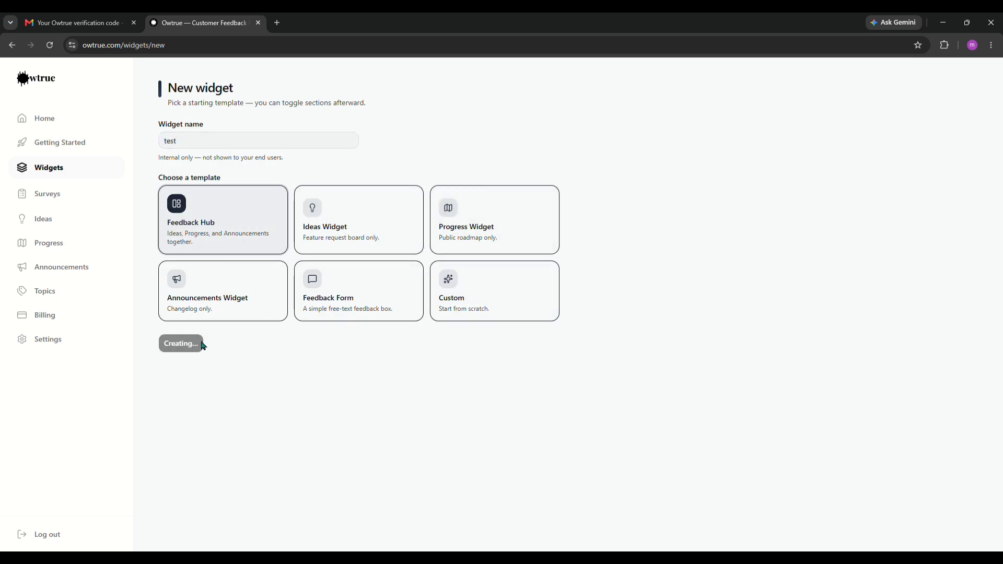
- Clear the stray text selection and go to the Billing page
drag(840, 517, 879, 524)
click(760, 500)
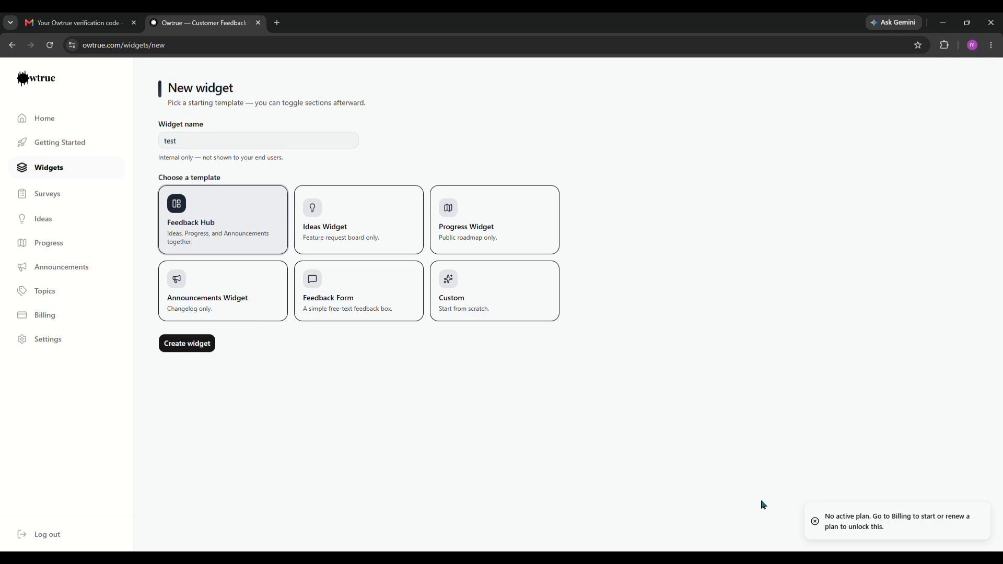
click(54, 317)
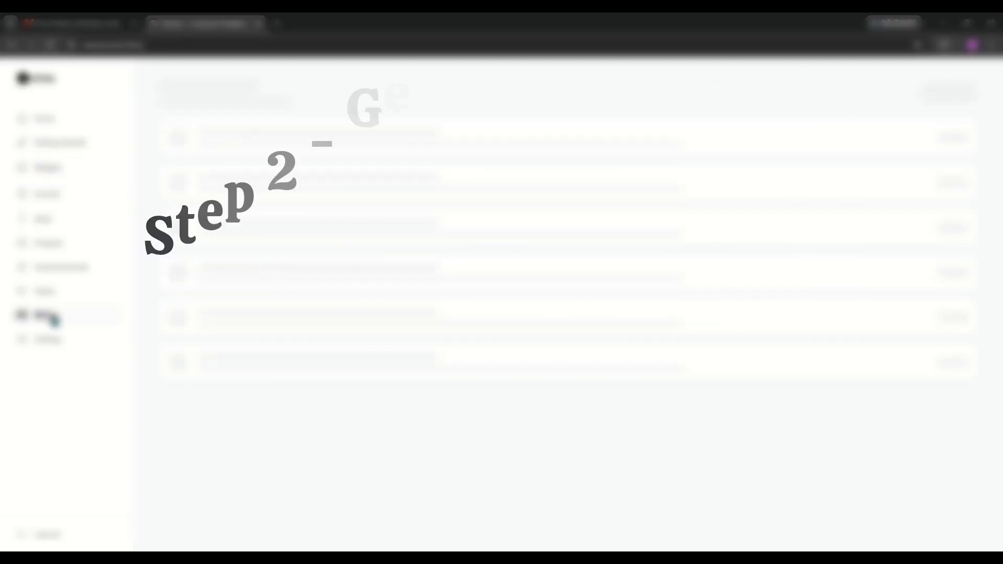
- Select the Startup plan with only the Remove "Powered by Owtrue" add-on
click(219, 283)
click(596, 380)
click(433, 390)
click(574, 251)
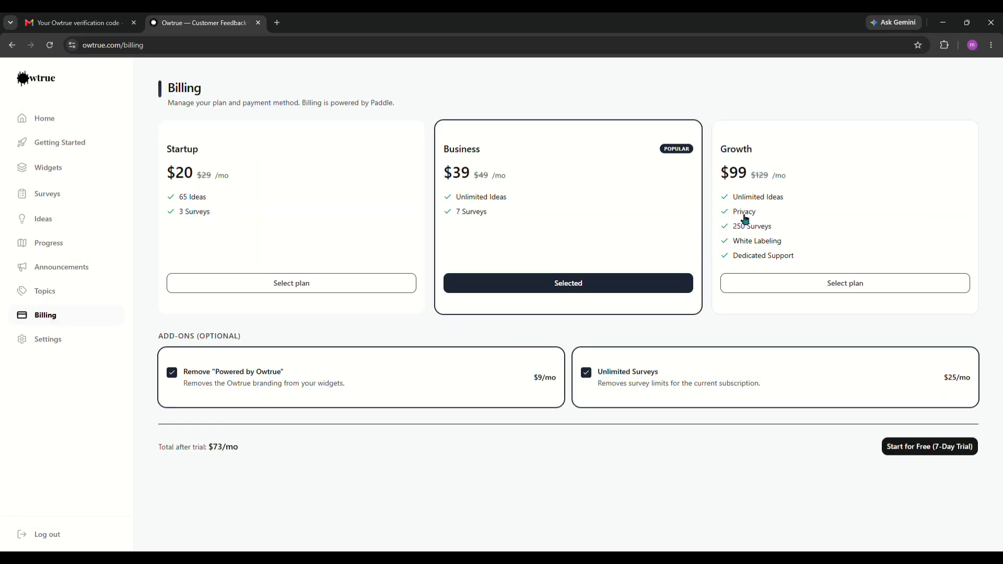
click(759, 217)
click(374, 246)
click(577, 371)
click(479, 370)
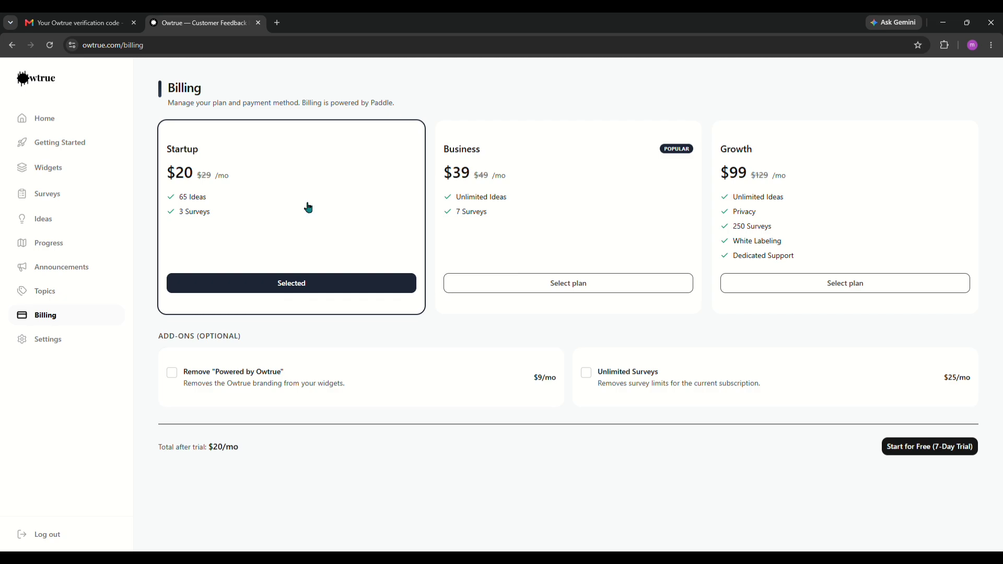
click(250, 375)
- Complete the 7-day free trial checkout and return to the Widgets page
click(941, 451)
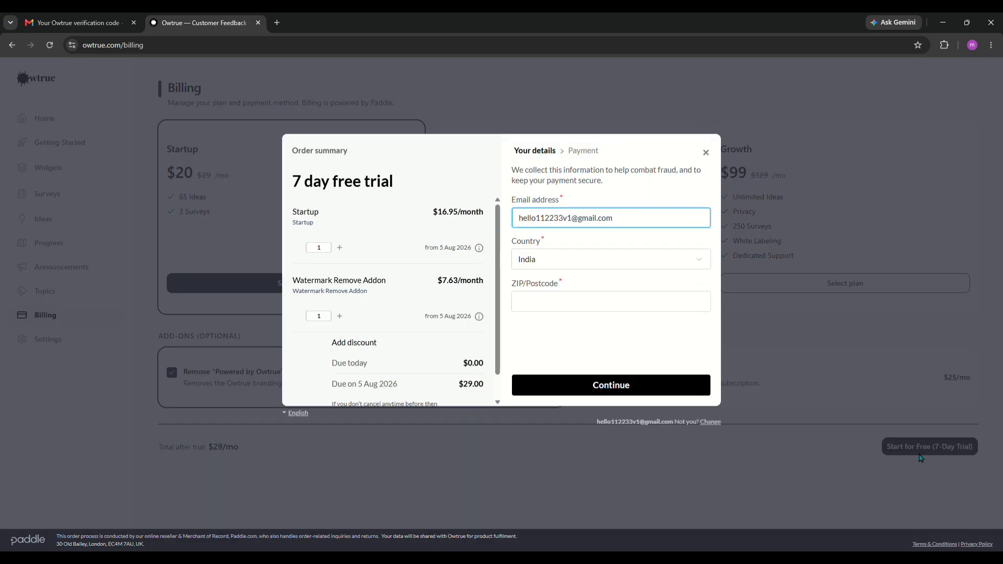
scroll(419, 312, down, 1)
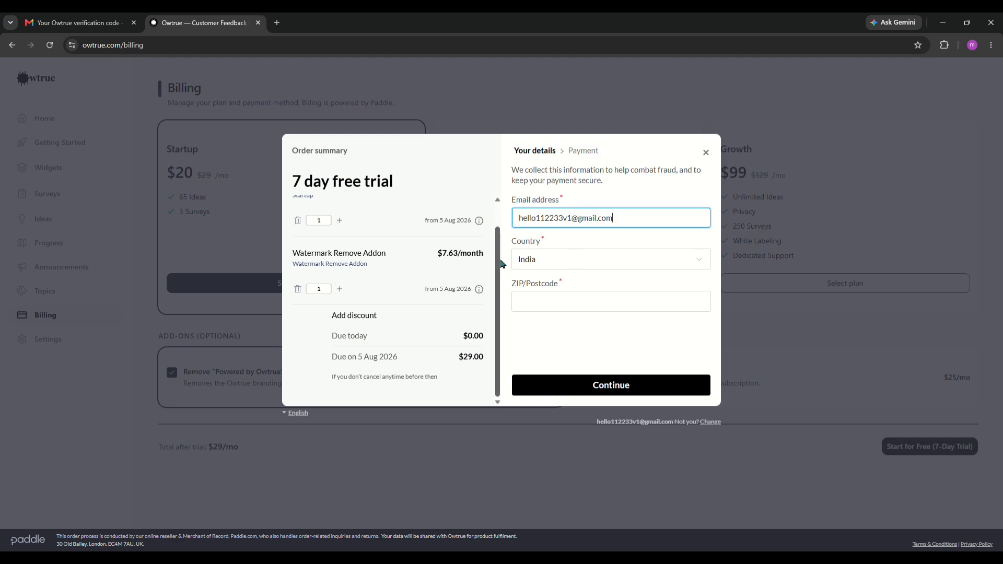
key(Tab)
key(Return)
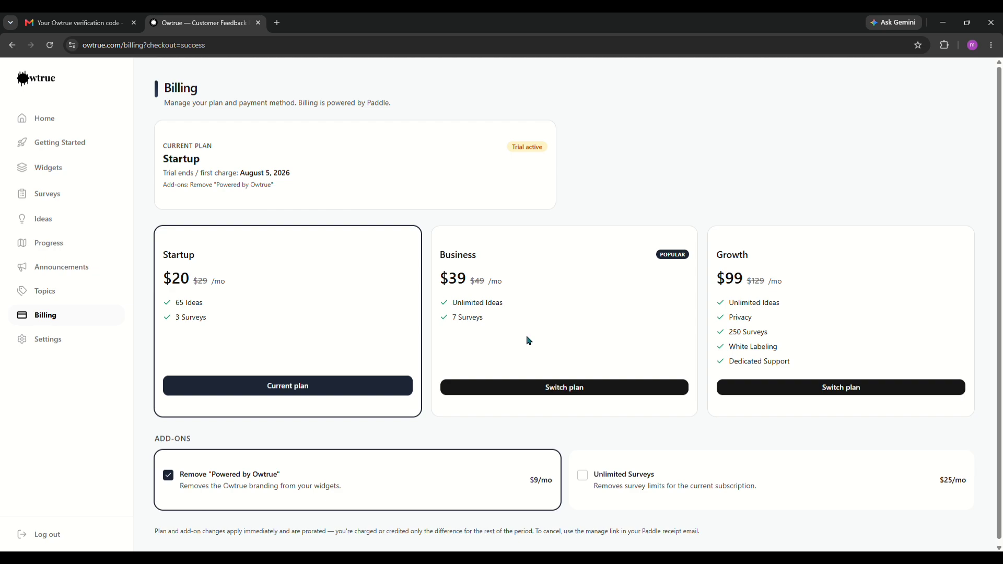
drag(178, 161, 266, 191)
click(293, 201)
scroll(404, 282, down, 1)
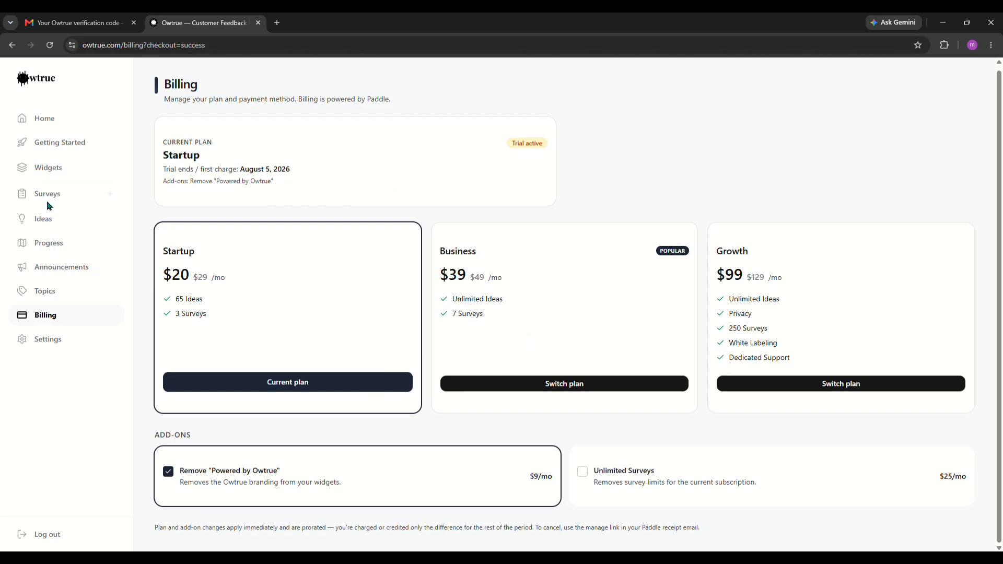
click(62, 168)
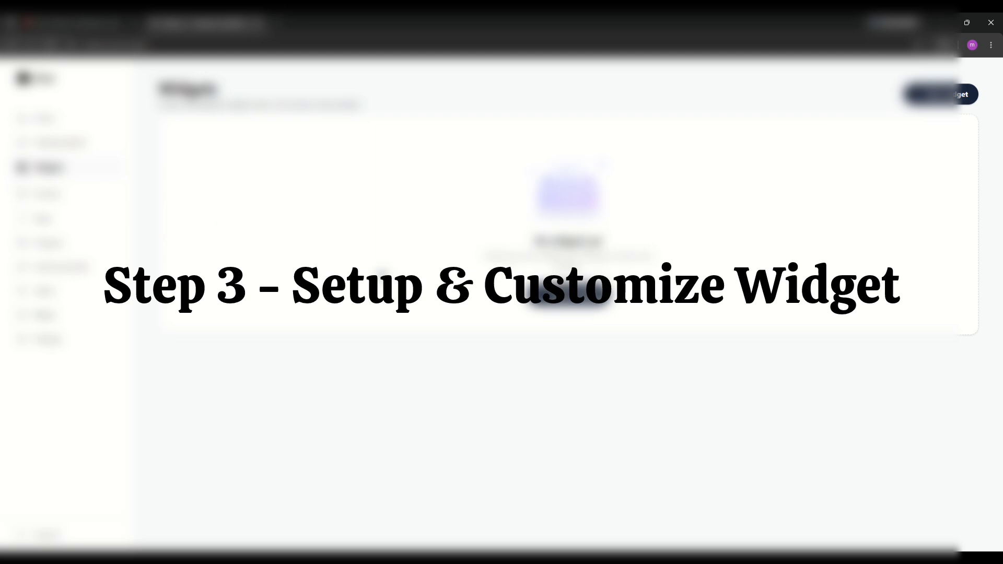
- Create a new widget named 'test' and open it in the editor
click(590, 301)
click(237, 148)
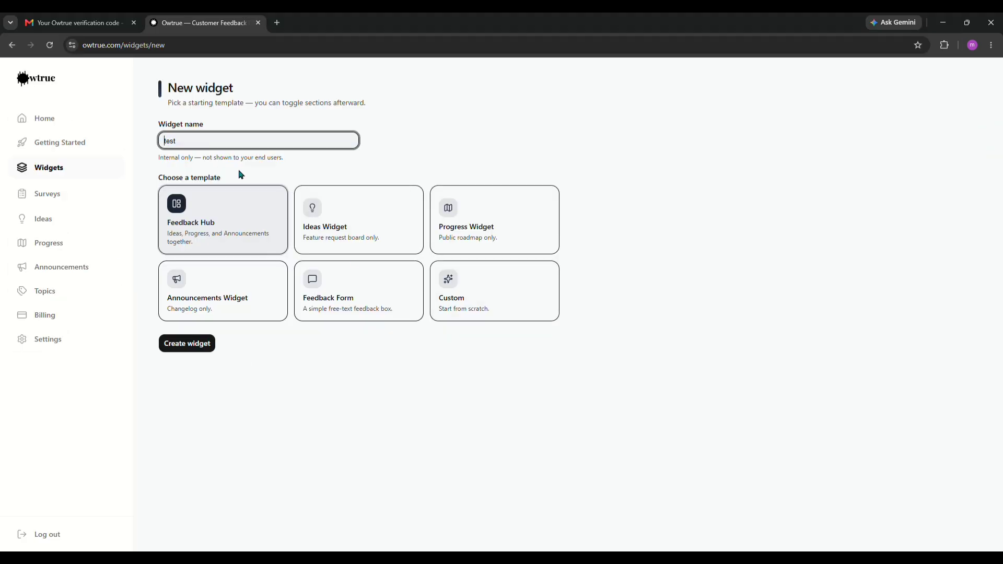
click(202, 349)
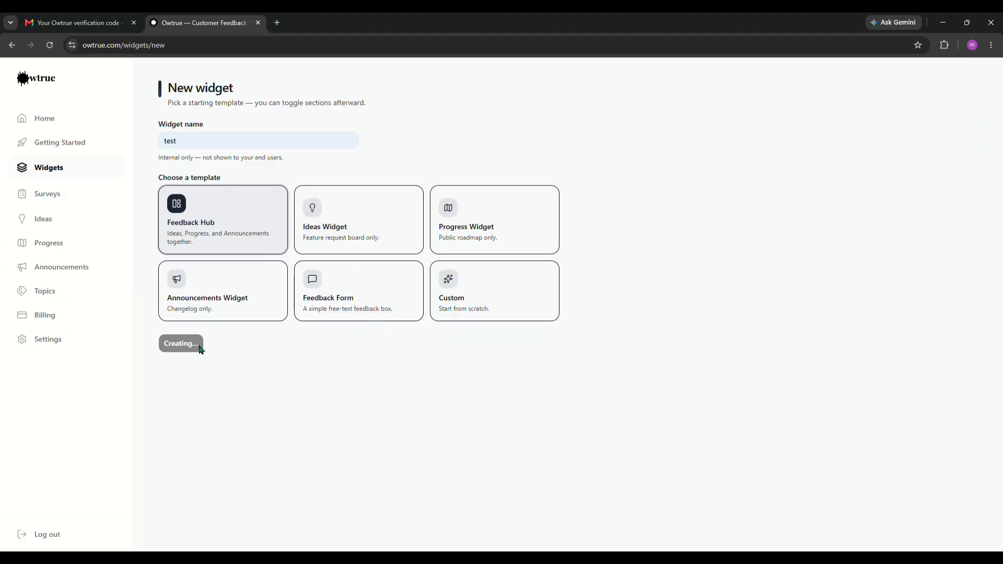
scroll(249, 407, down, 2)
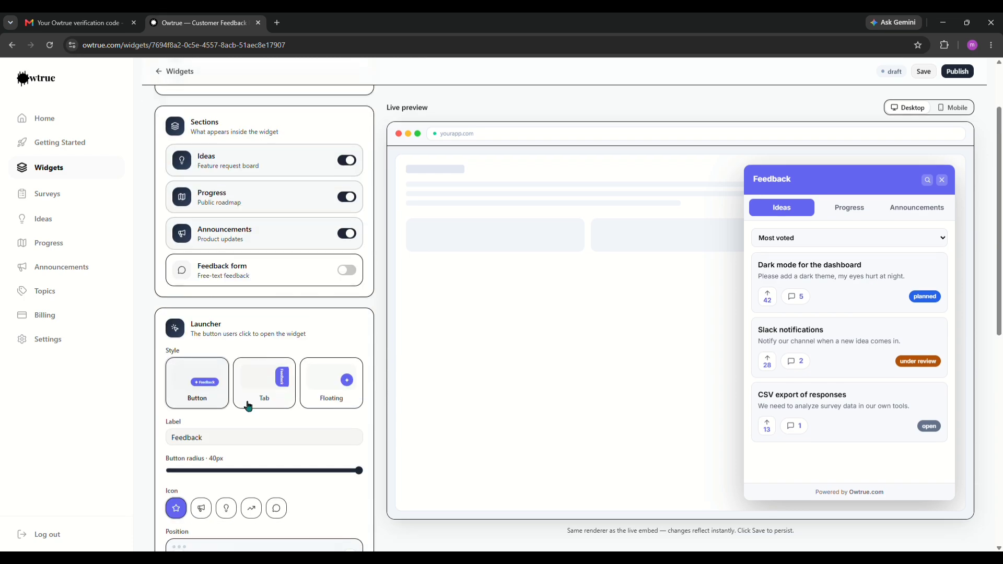
scroll(369, 365, up, 2)
scroll(305, 432, down, 5)
- Make the launcher a side tab at middle left with 20px corner radius
click(179, 382)
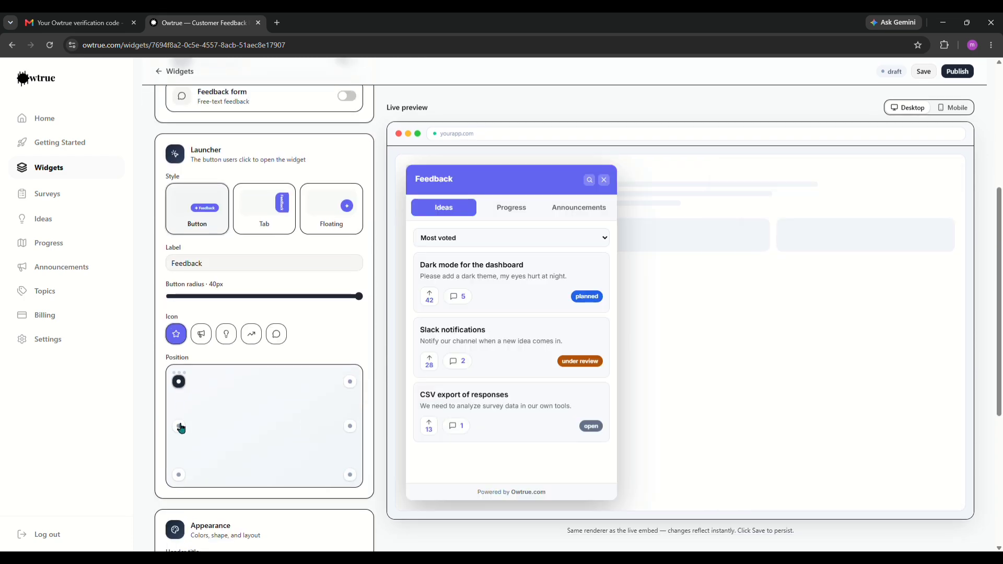
click(179, 474)
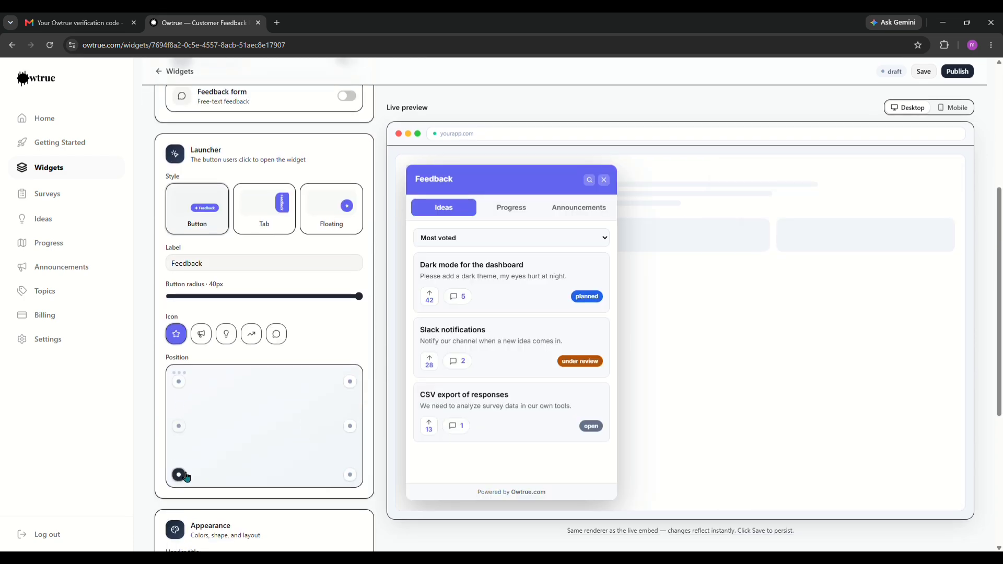
click(589, 177)
drag(312, 296, 224, 308)
click(274, 223)
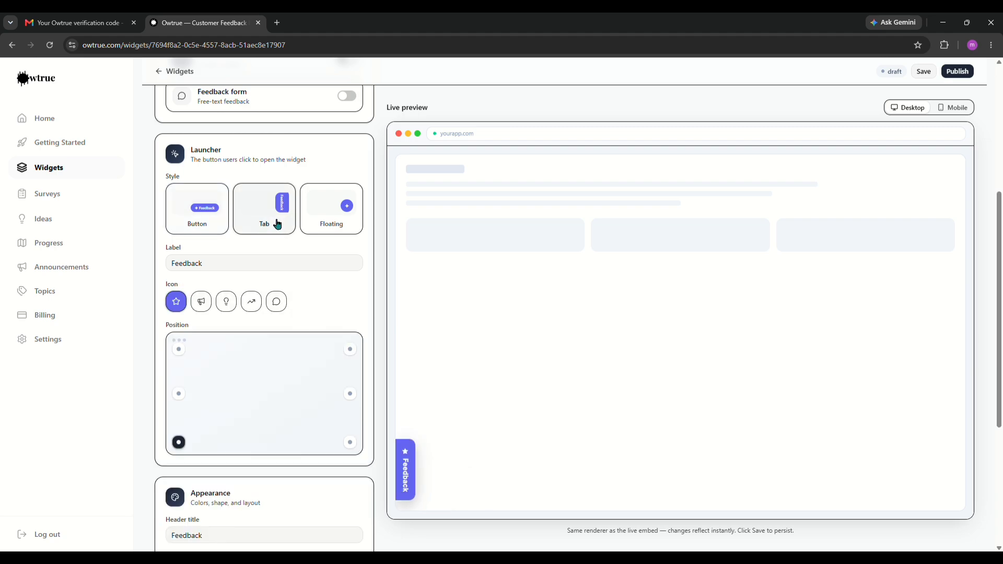
click(179, 394)
- Relabel the tab launcher 'Important' and check it in the live preview
click(255, 264)
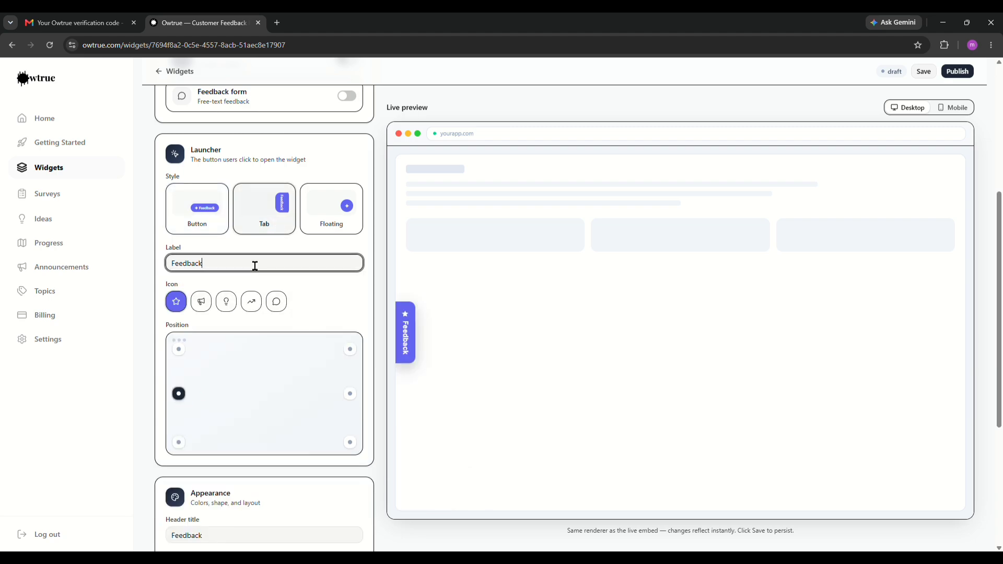
key(BackSpace)
key(BackSpace)
key(BackSpace)
key(BackSpace)
key(BackSpace)
key(BackSpace)
key(BackSpace)
key(BackSpace)
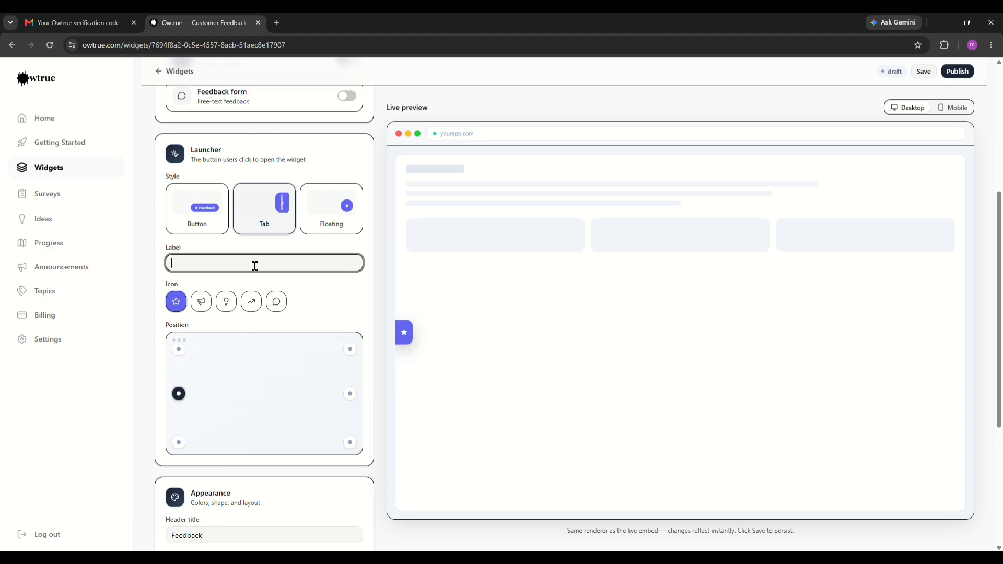
text(Annoucements)
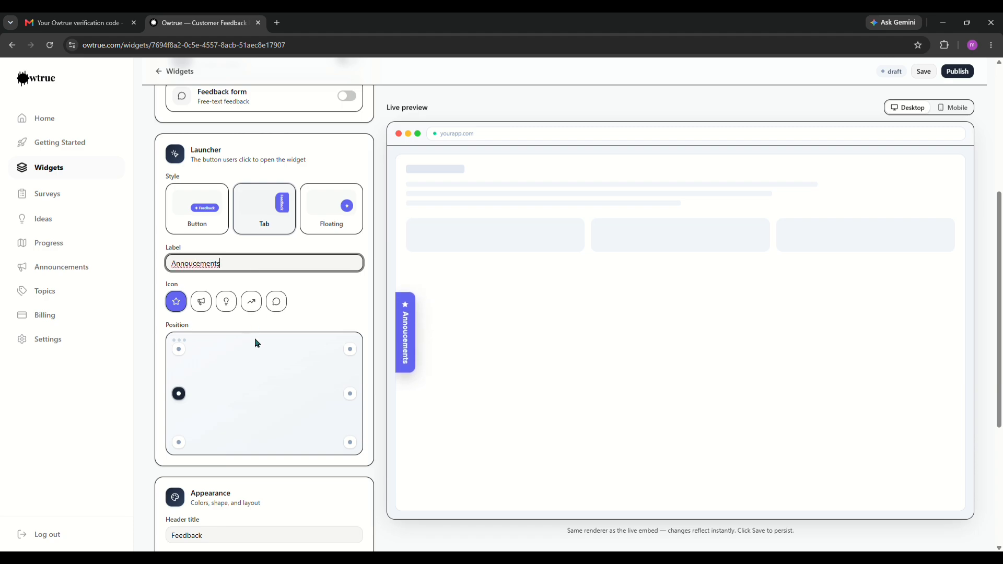
scroll(255, 343, up, 3)
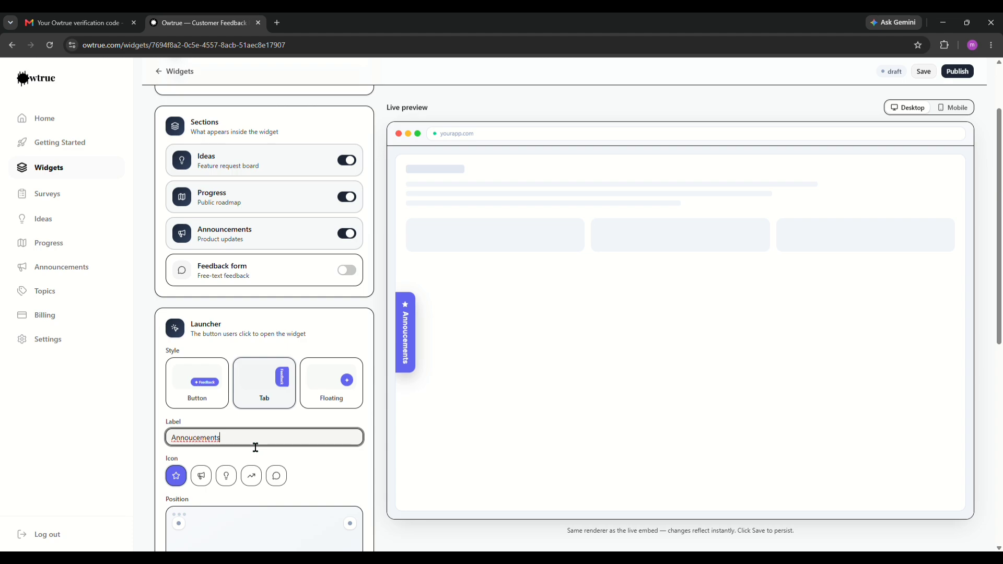
key(ctrl+a)
key(BackSpace)
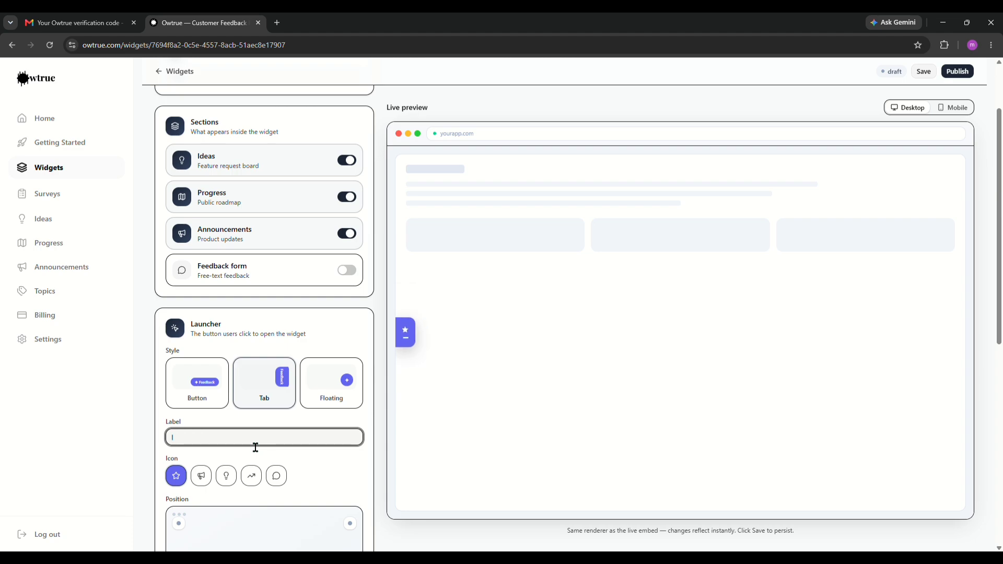
text(Important)
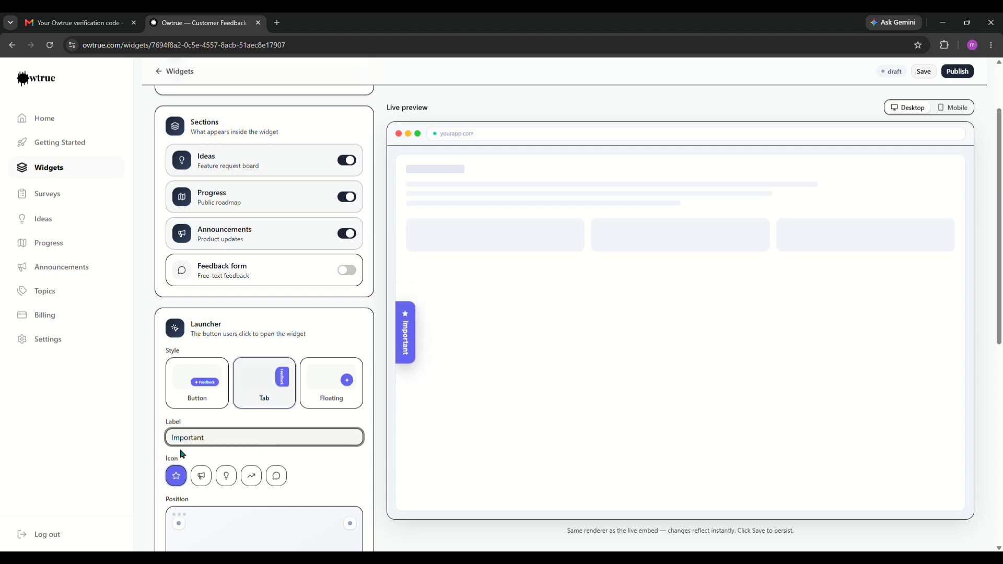
click(510, 280)
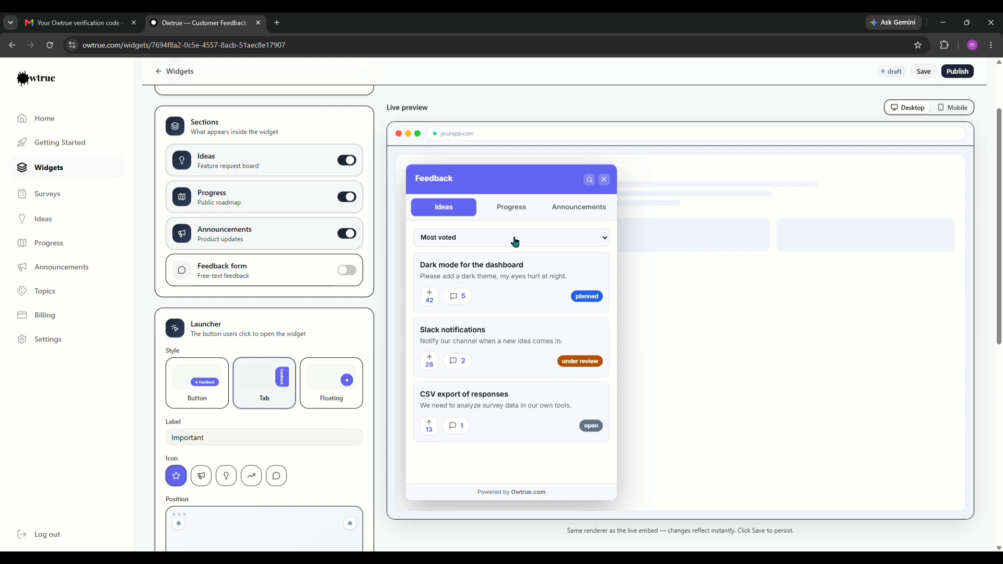
click(607, 180)
- Give the widget description 'hi there how are you', 2px corners and black #000000 primary colour
scroll(297, 309, down, 8)
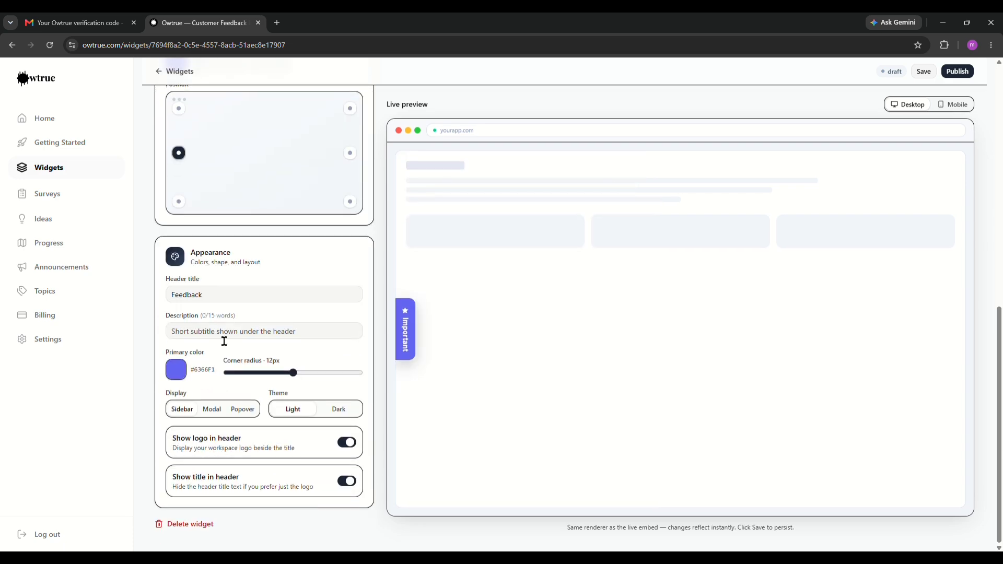
click(398, 323)
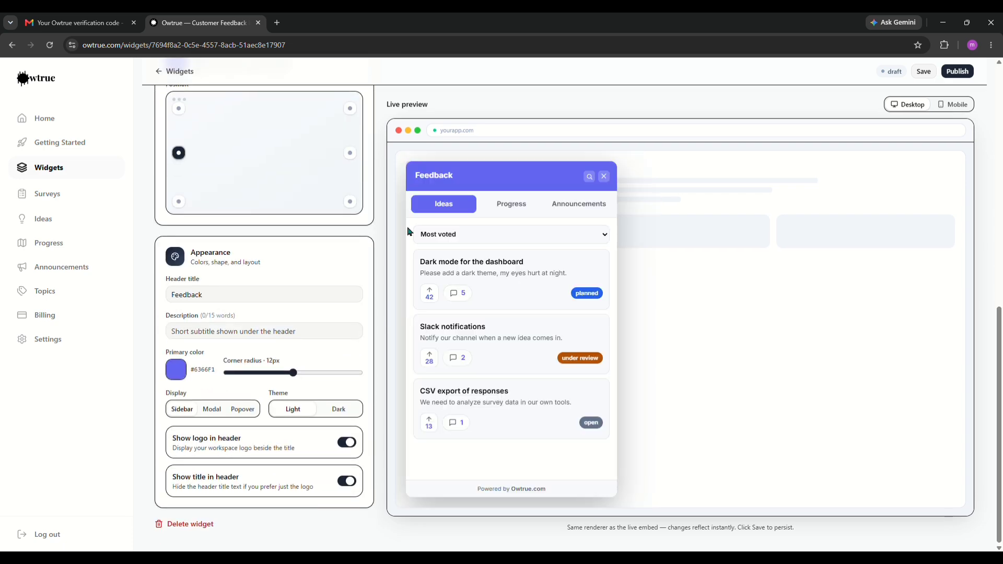
click(288, 338)
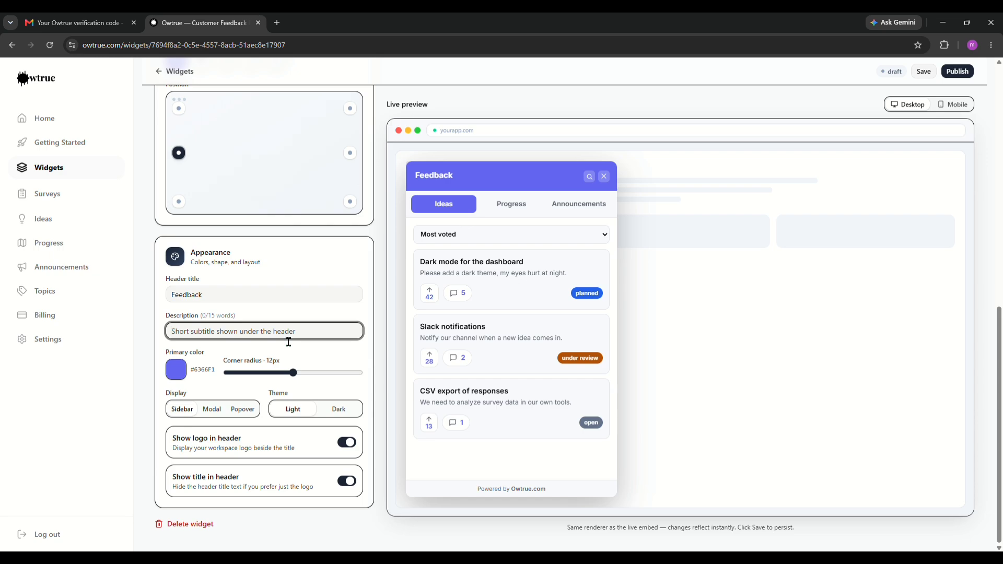
text(hi there how are you)
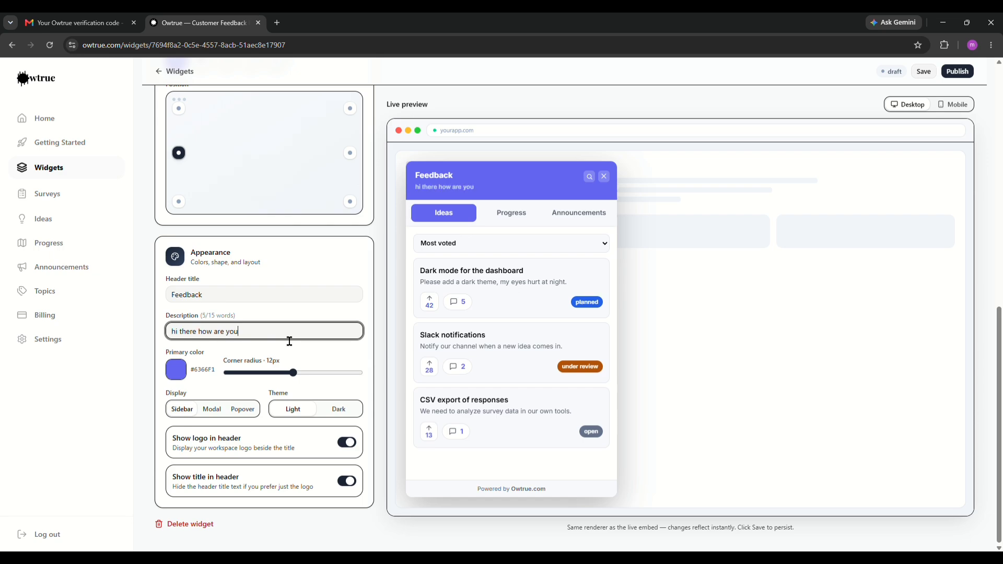
click(147, 365)
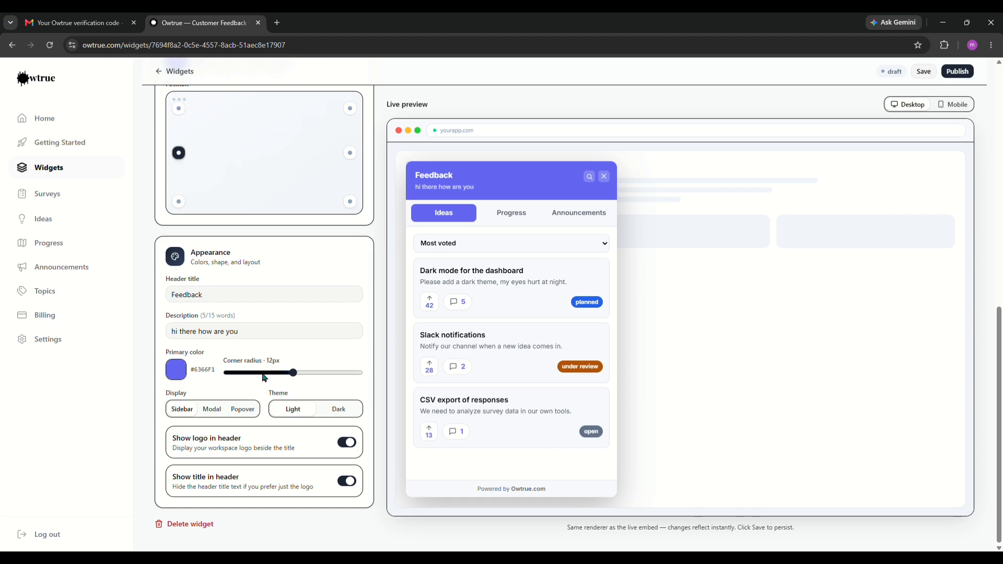
drag(293, 373, 237, 378)
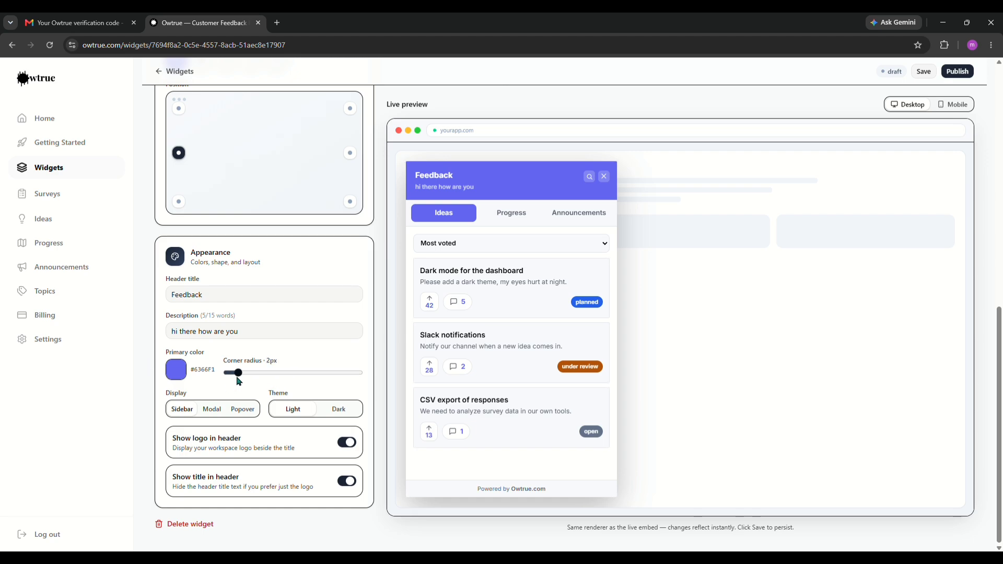
click(179, 370)
drag(254, 440, 276, 462)
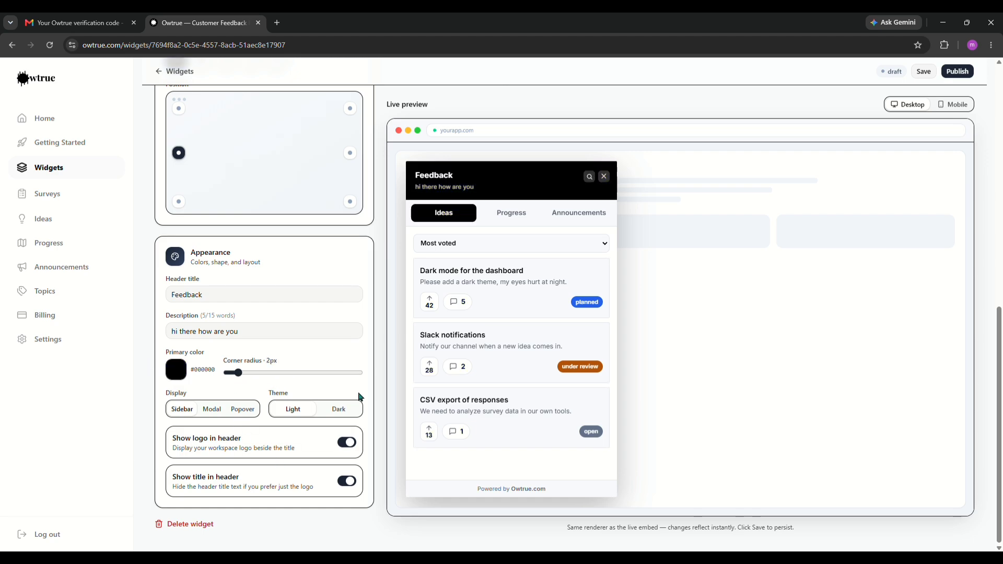
- Check the Announcements and Ideas sections in the preview, then save the widget
scroll(313, 423, up, 10)
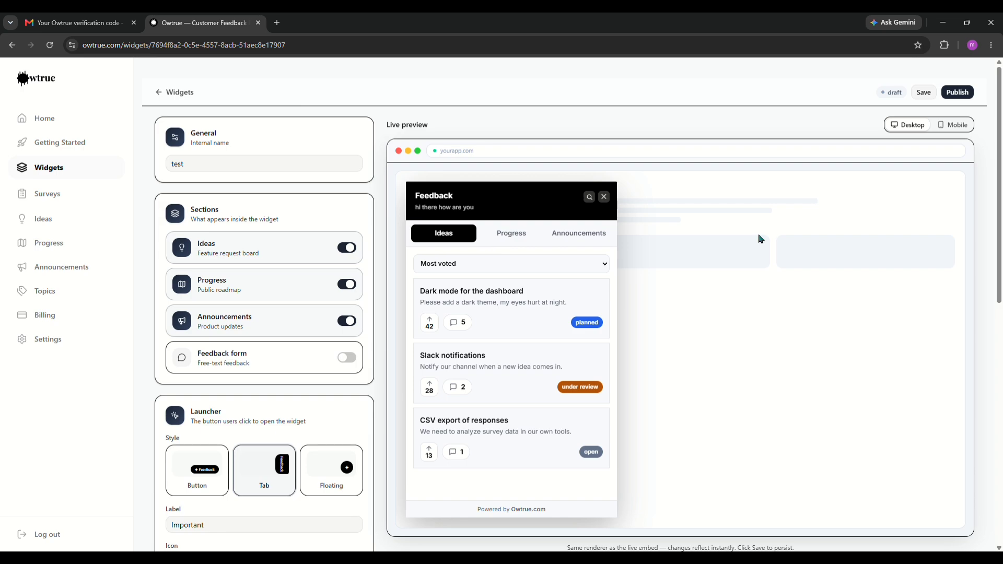
click(575, 234)
click(461, 240)
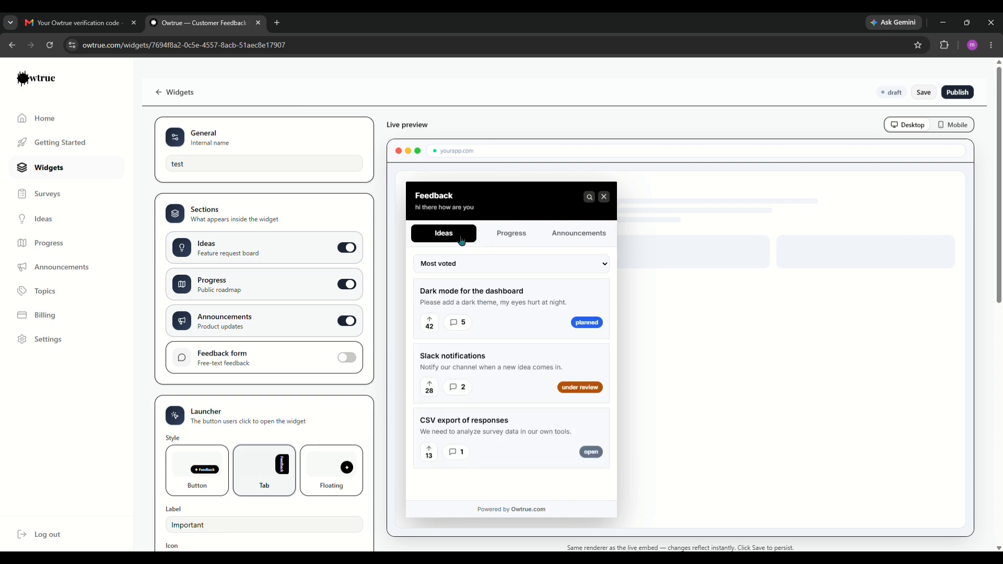
click(604, 197)
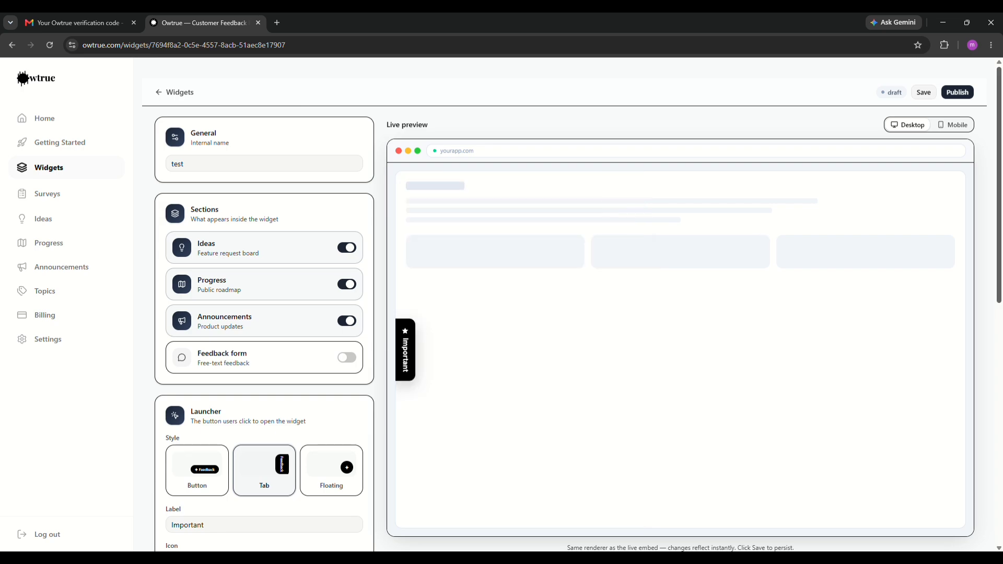
click(921, 94)
- Publish the widget, then browse Settings, Billing, Topics, Announcements and Progress before returning to Ideas
click(958, 93)
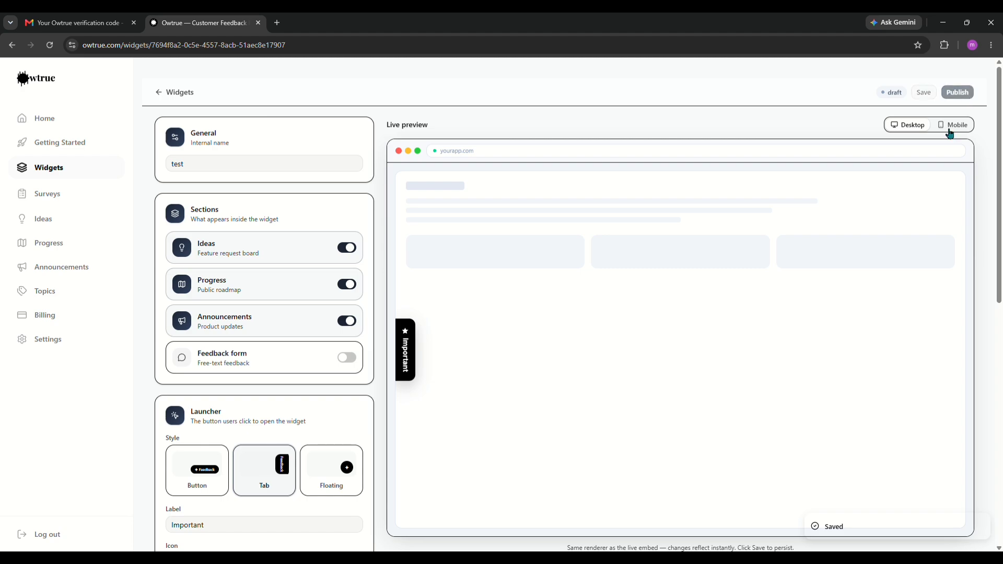
click(52, 220)
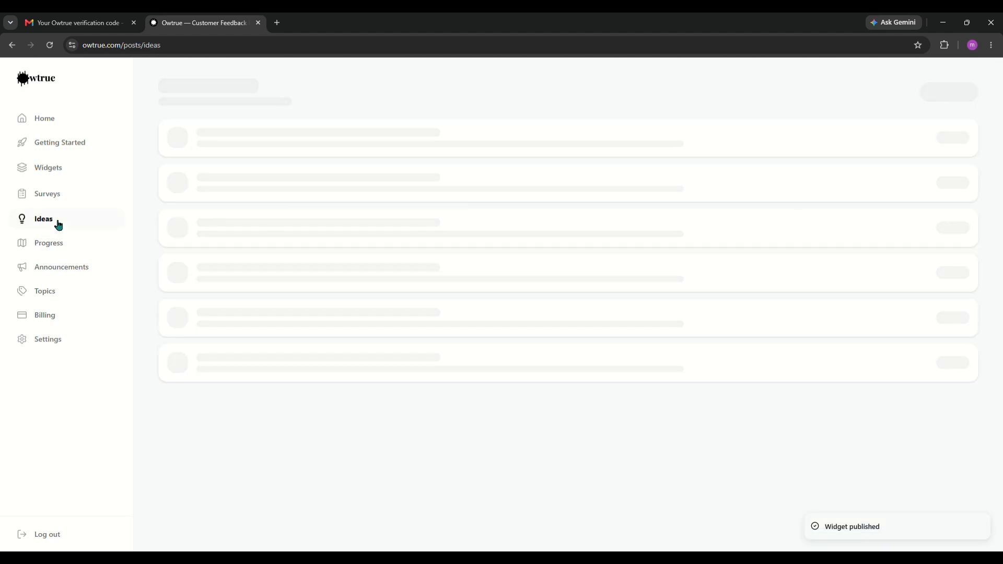
click(63, 345)
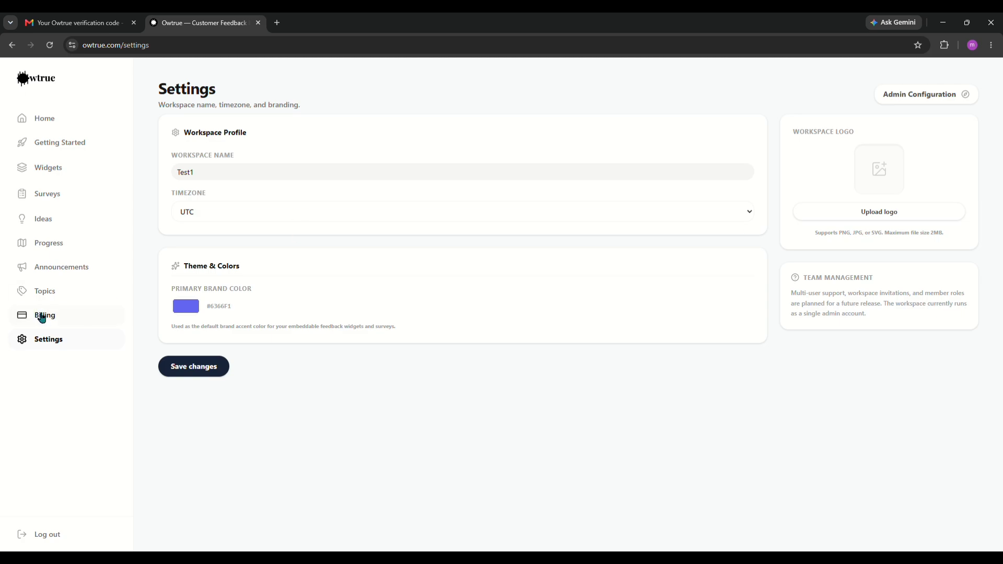
click(65, 315)
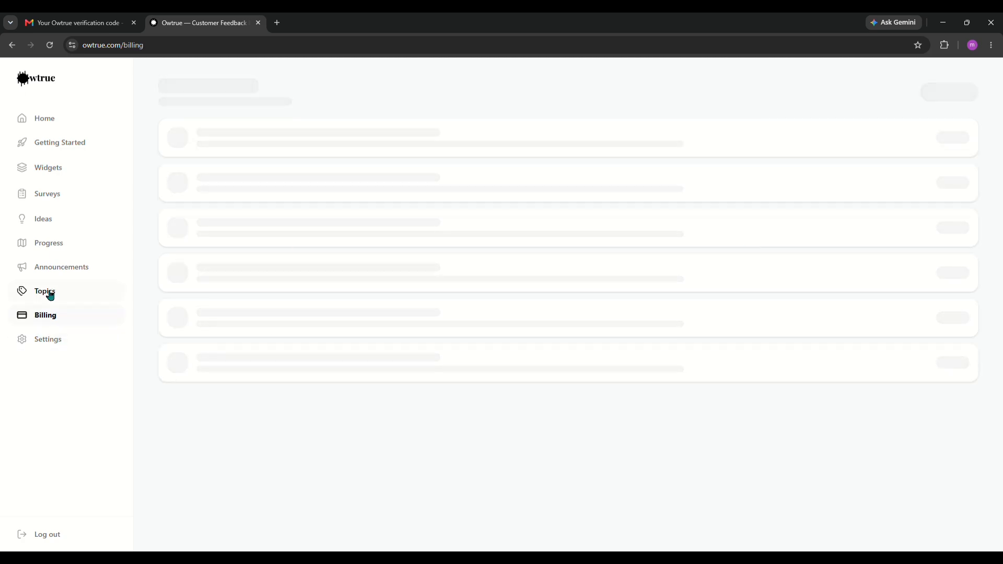
click(49, 293)
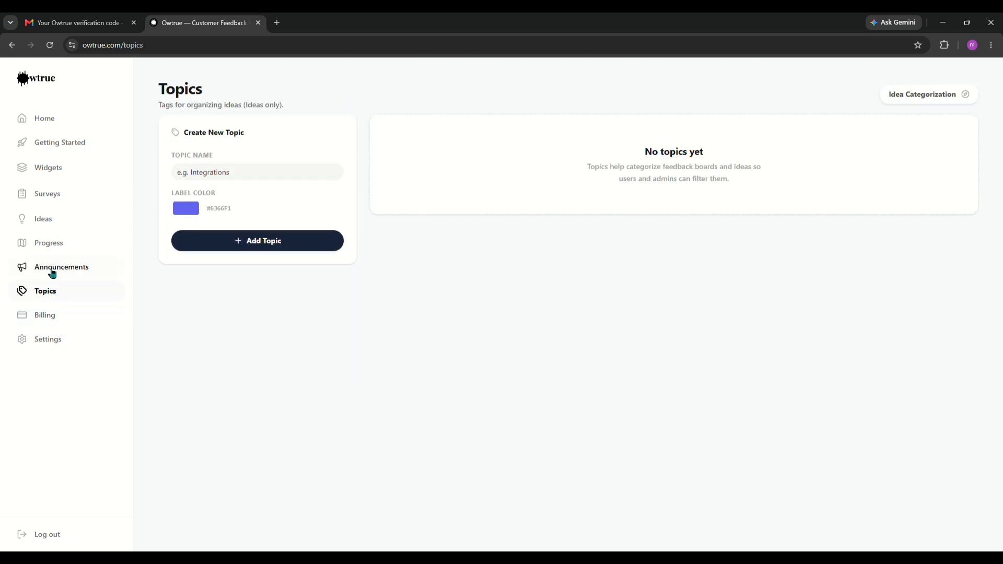
click(52, 269)
click(71, 246)
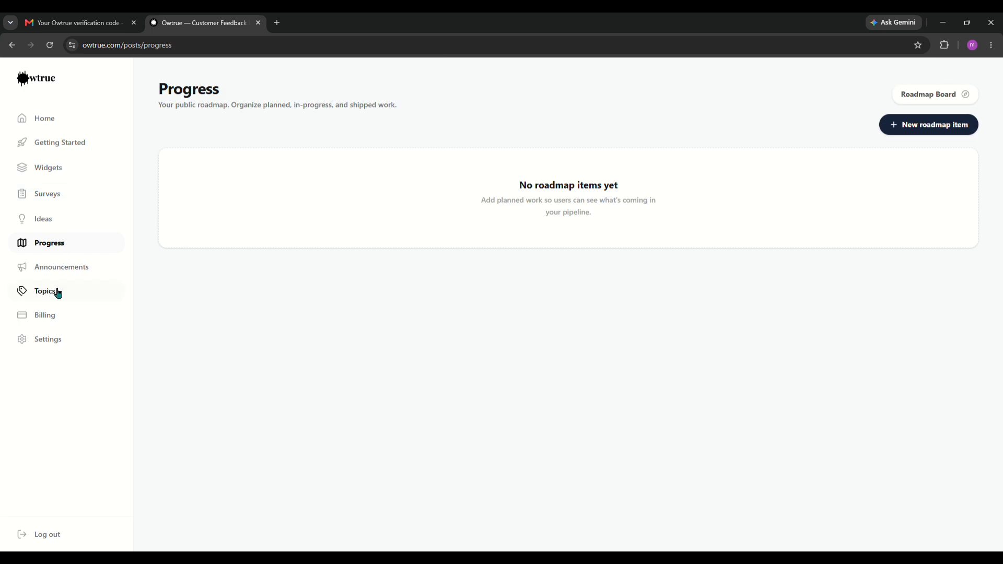
click(52, 219)
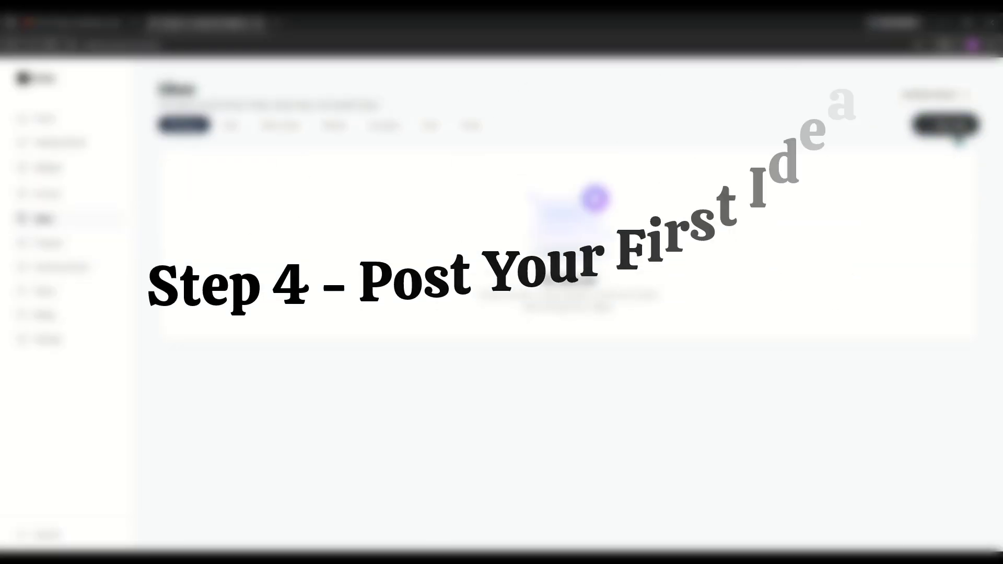
- Create an idea titled 'this is the best way to collect user feedback' with pasted lorem ipsum description
click(928, 125)
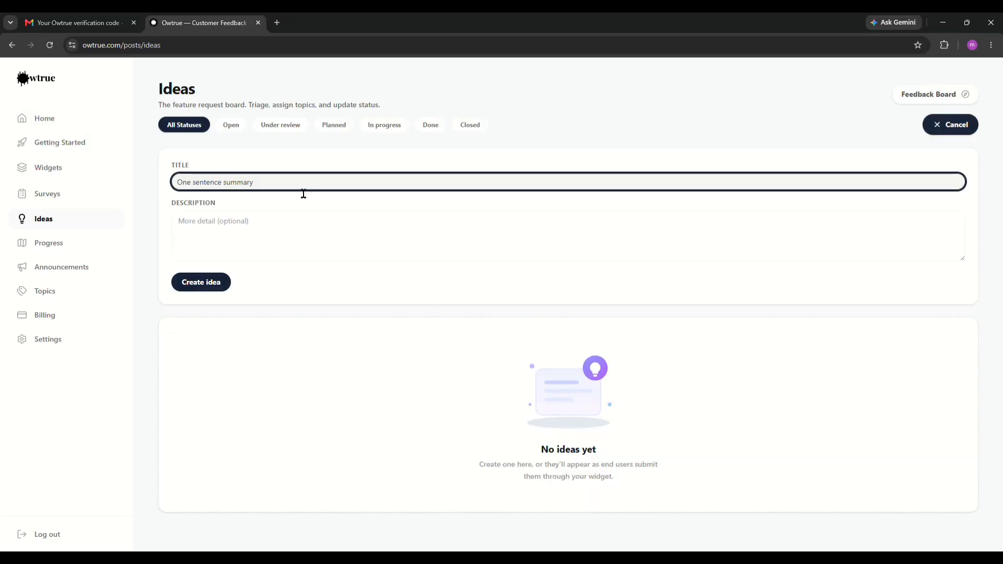
text(te)
key(BackSpace)
key(BackSpace)
text(he)
key(BackSpace)
key(BackSpace)
key(BackSpace)
key(BackSpace)
key(BackSpace)
key(BackSpace)
key(BackSpace)
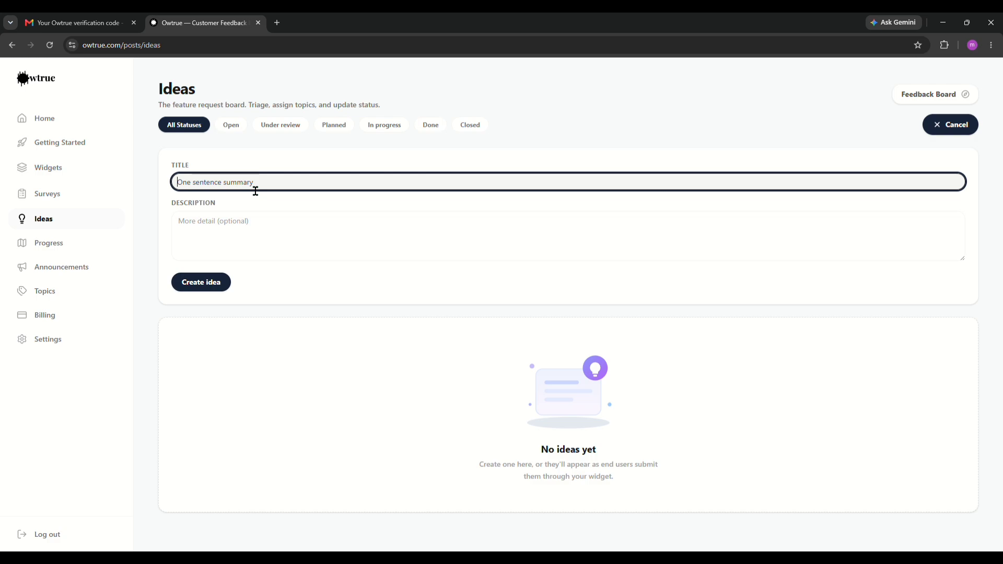
text(t user feedback)
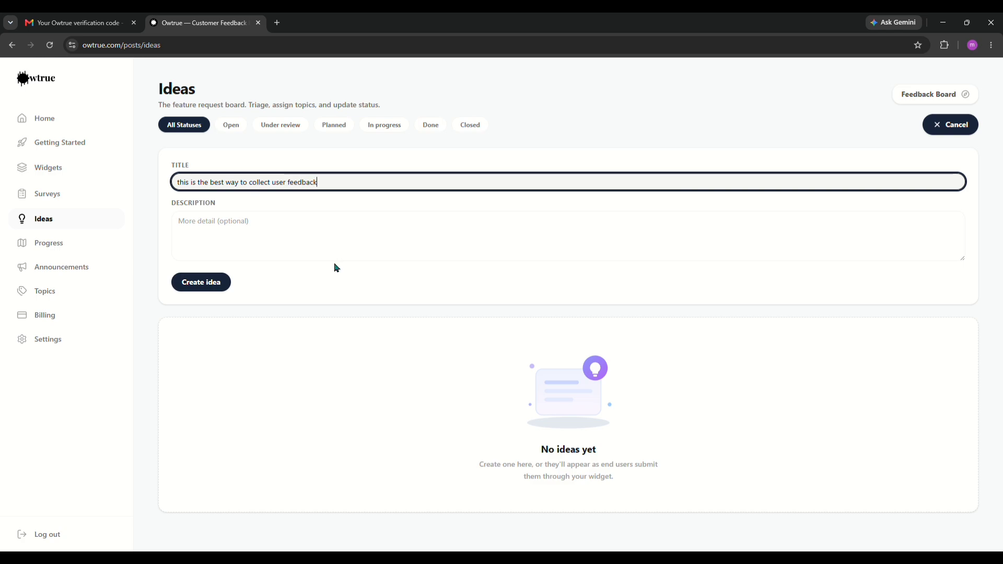
click(343, 214)
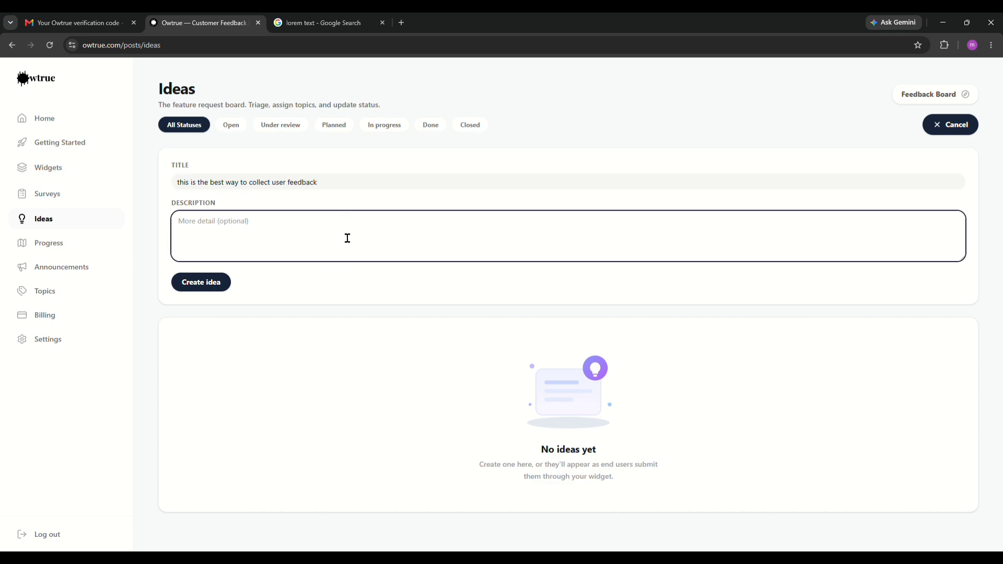
text(Lorem ipsum dolor sit amet, consectetur adipiscing elit. Sed do eiusmod tempor incididunt ut labore et dolore magna aliqua. Ut enim ad minim veniam, quis nostrud exercitation ullamco laboris nisi ut aliquip ex ea commodo consequat. Duis aute irure dolor in reprehenderit in voluptate velit esse cillum dolore eu fugiat nulla pariatur. Excepteur sint occaecat cupidatat non proident, sunt in culpa qui officia deserunt mollit anim id est laborum.)
click(178, 290)
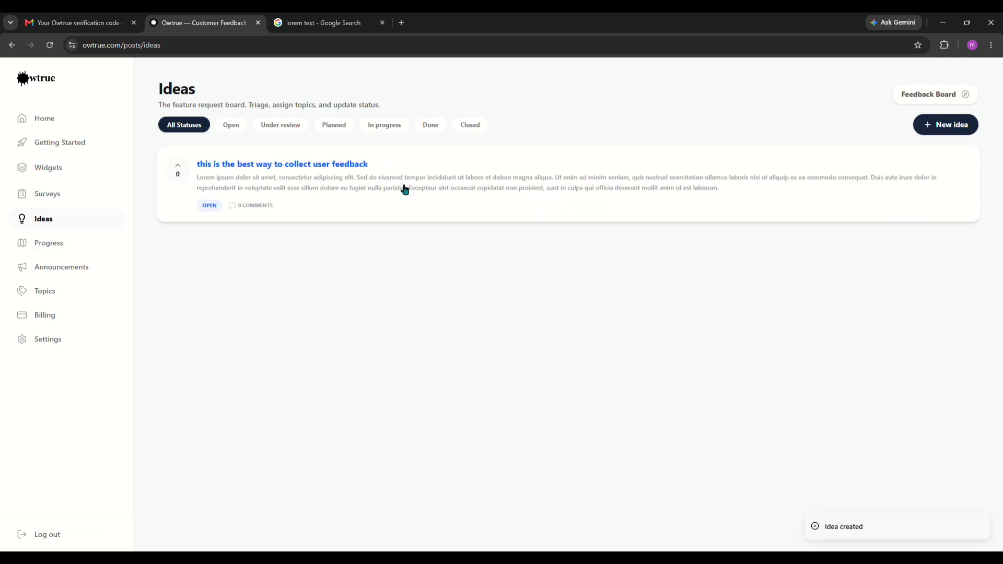
- Set the idea to Under review, attach a dashboard screenshot, save, and go to Topics
click(405, 190)
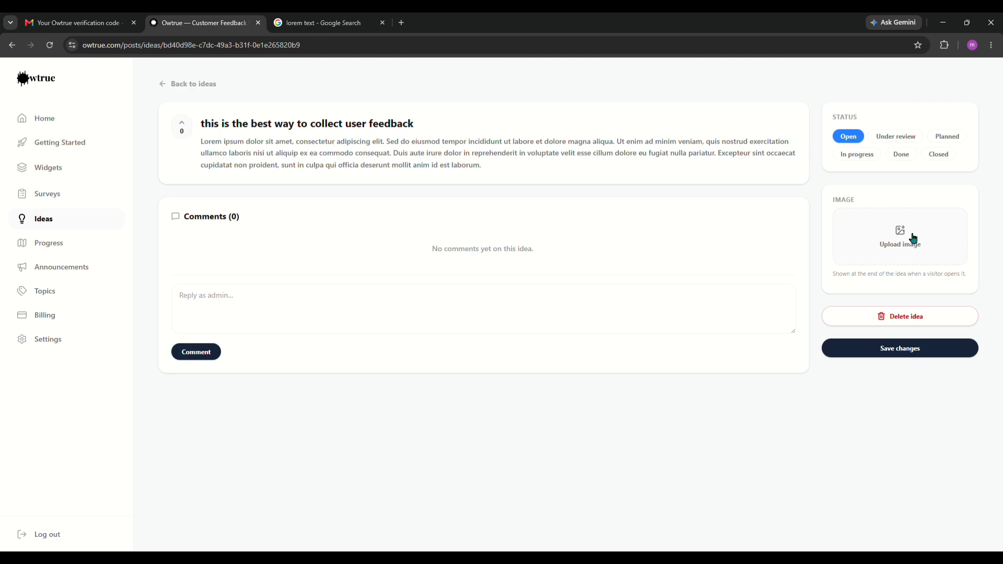
click(902, 137)
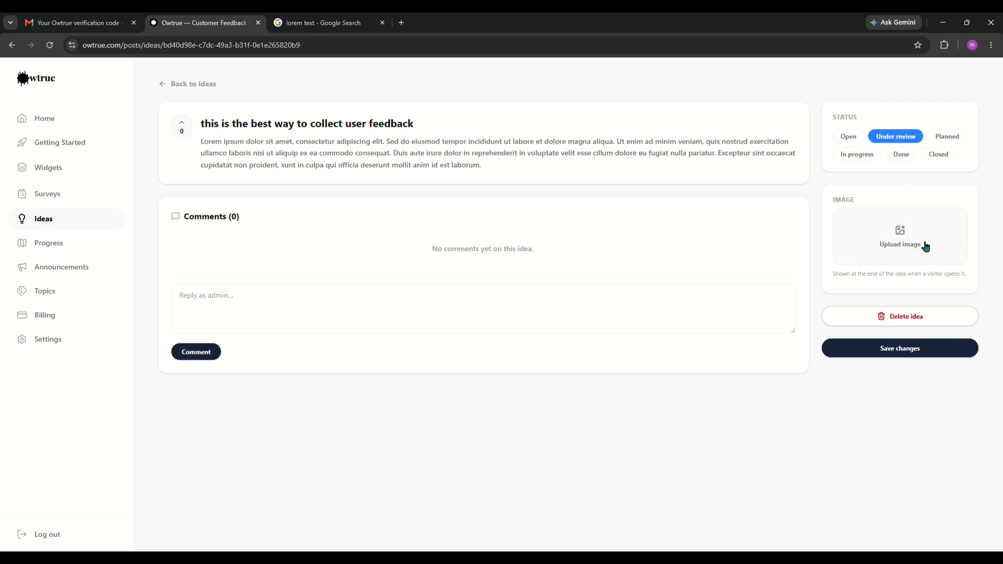
click(875, 247)
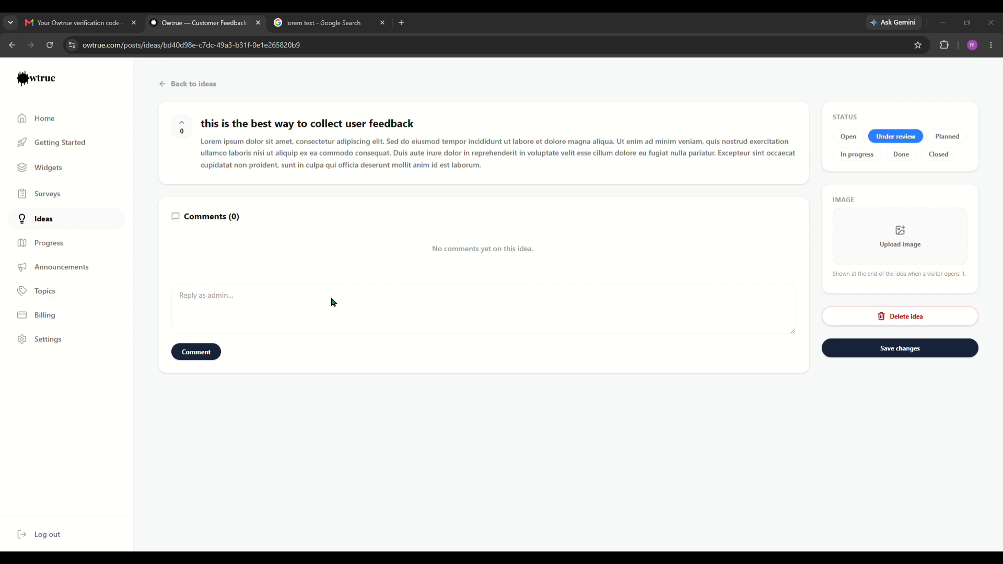
key(Return)
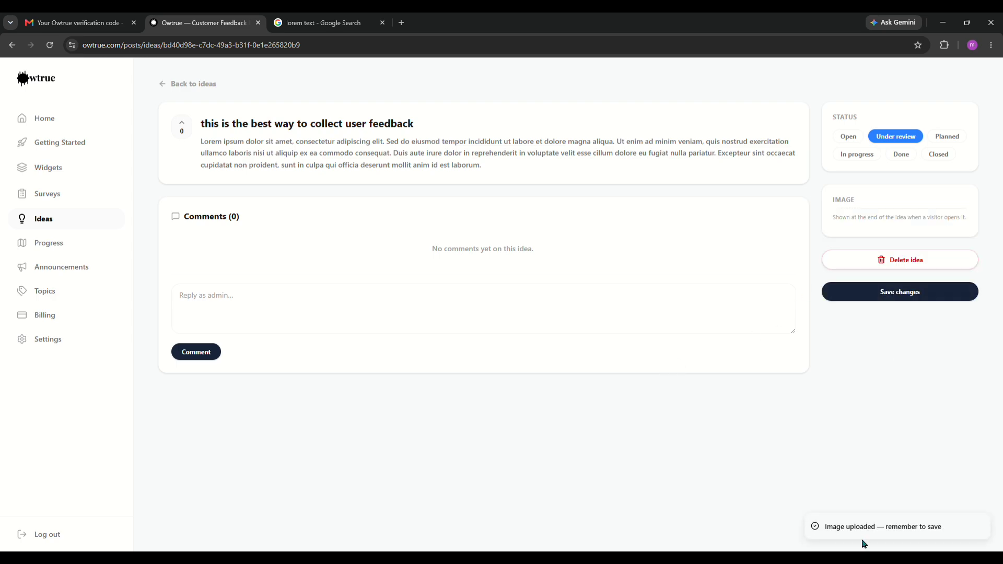
click(888, 386)
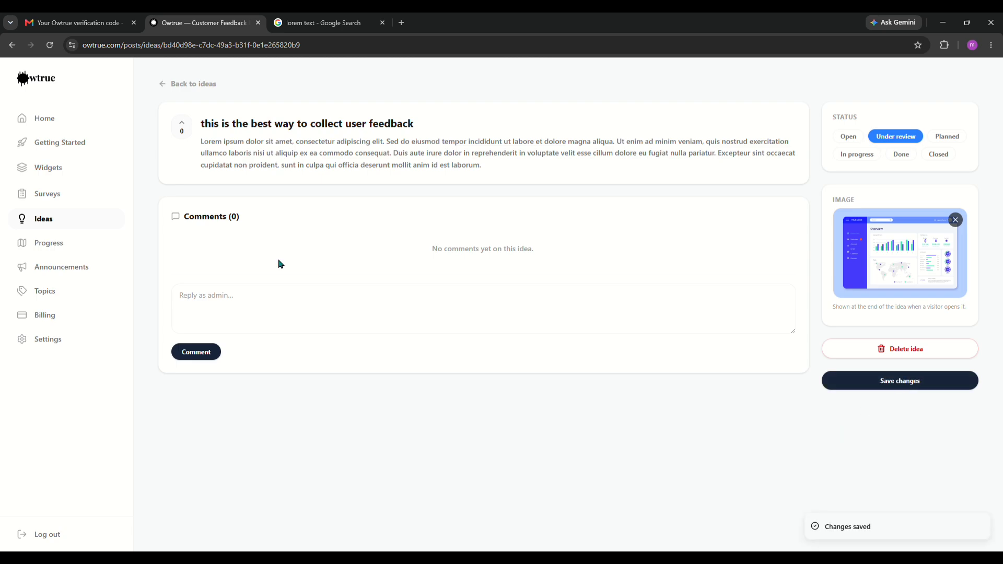
click(51, 316)
click(45, 290)
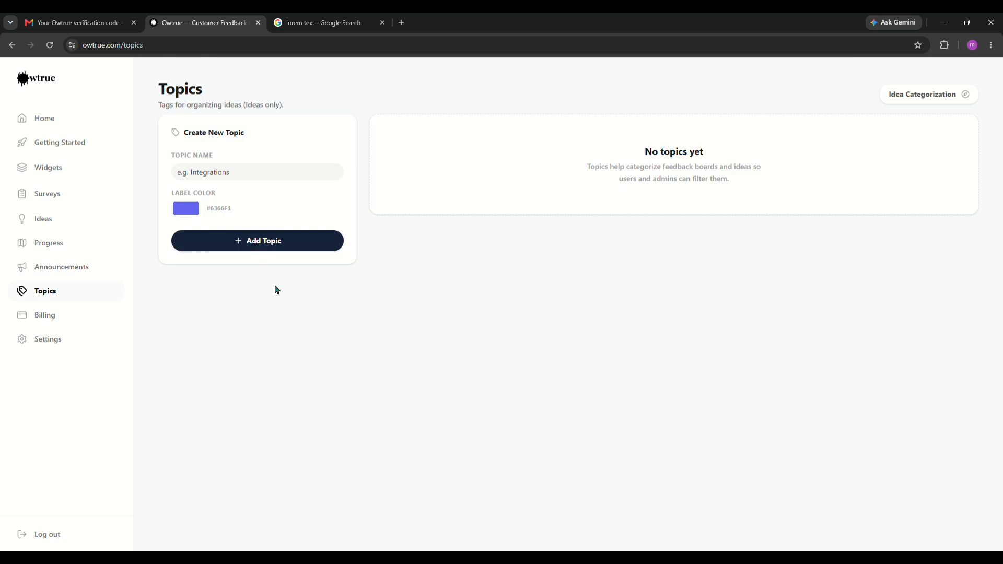
- Add the topic 'errors' with a red label
click(265, 179)
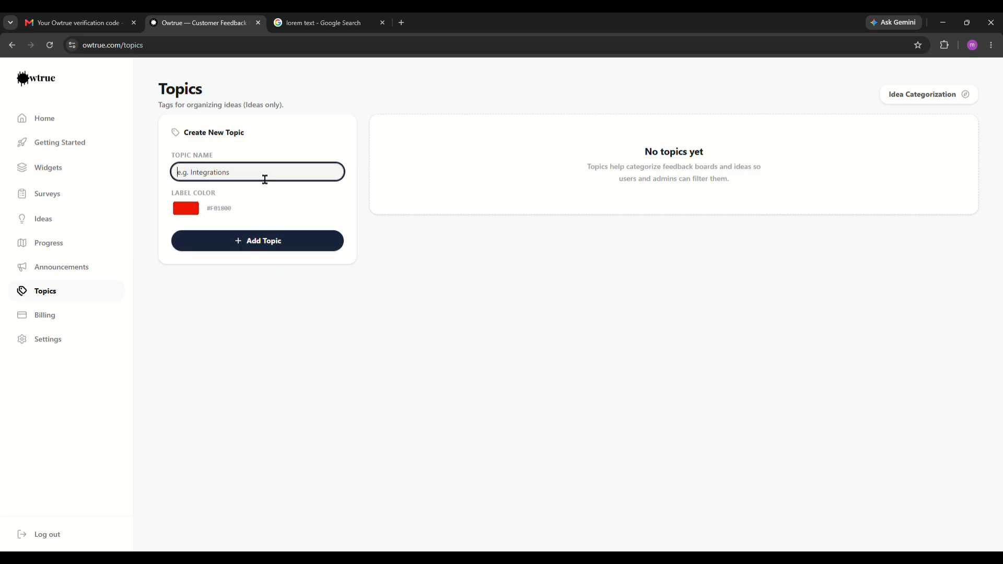
text(errors)
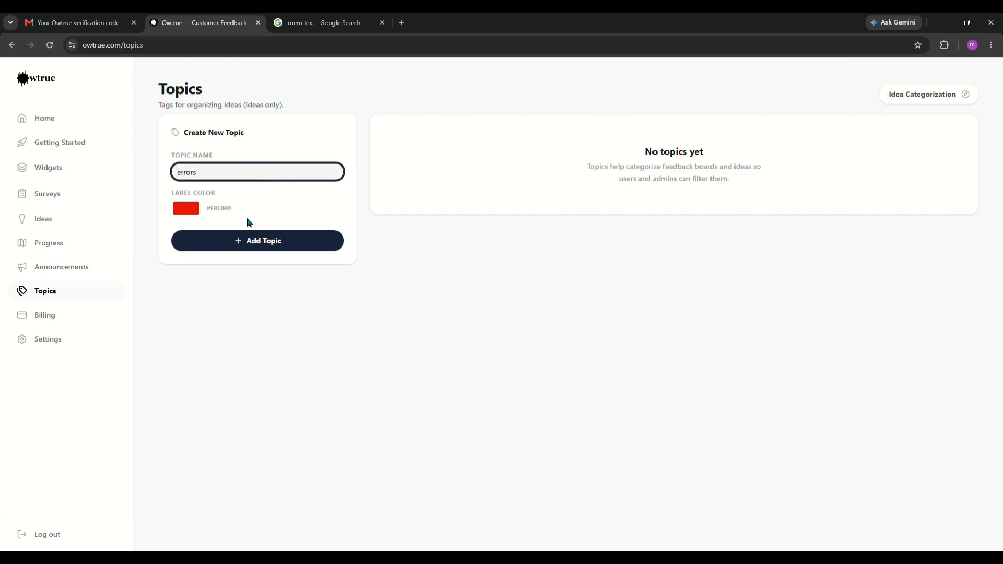
click(250, 247)
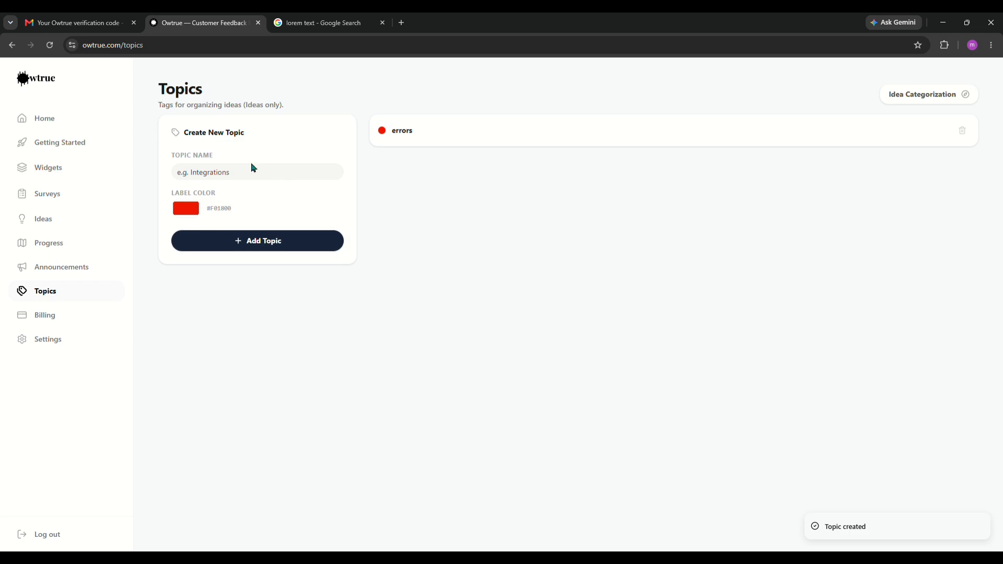
click(250, 180)
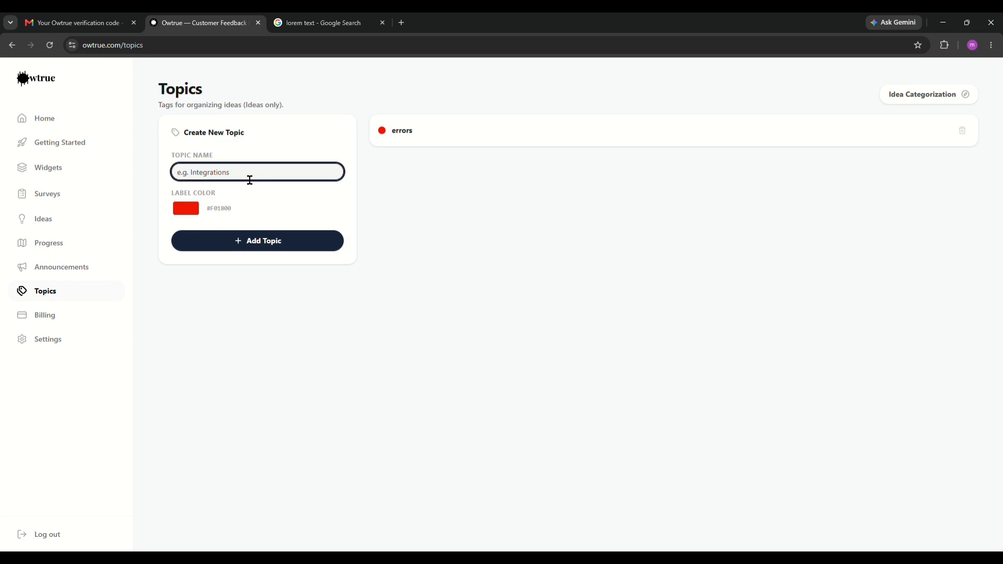
- Add the topic 'features' with a teal #00FFCC label
text(features)
click(188, 209)
click(254, 301)
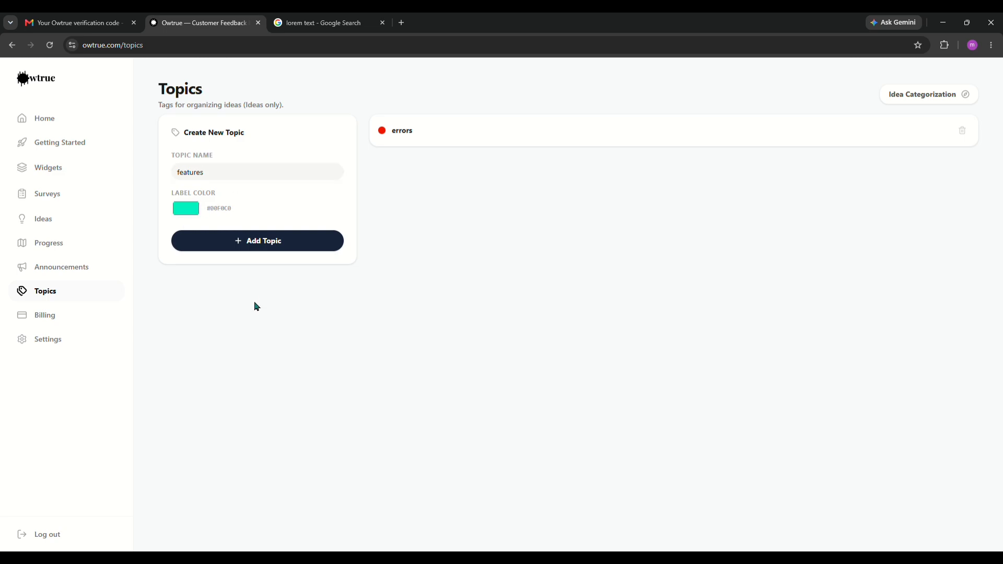
drag(282, 245, 320, 211)
click(313, 250)
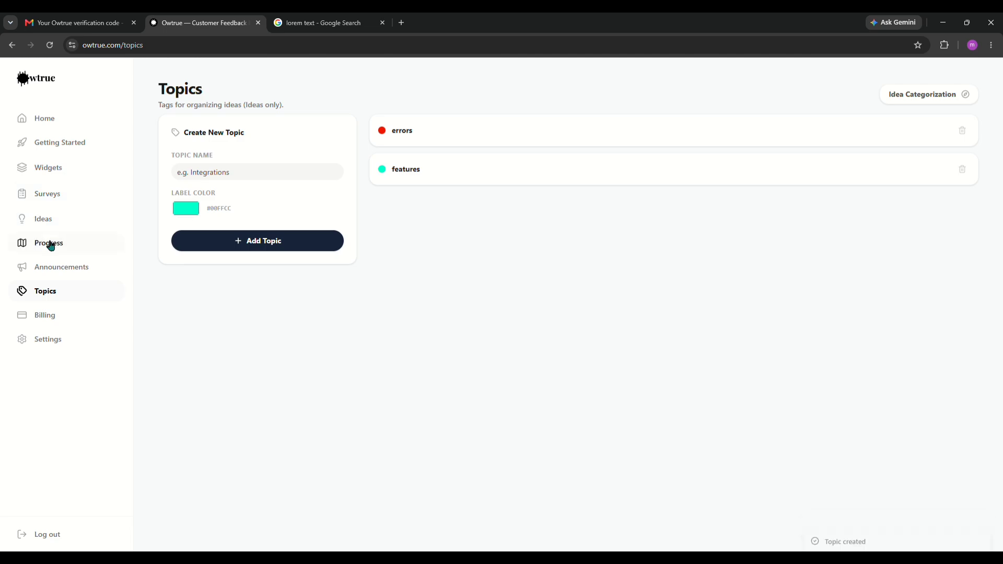
click(68, 272)
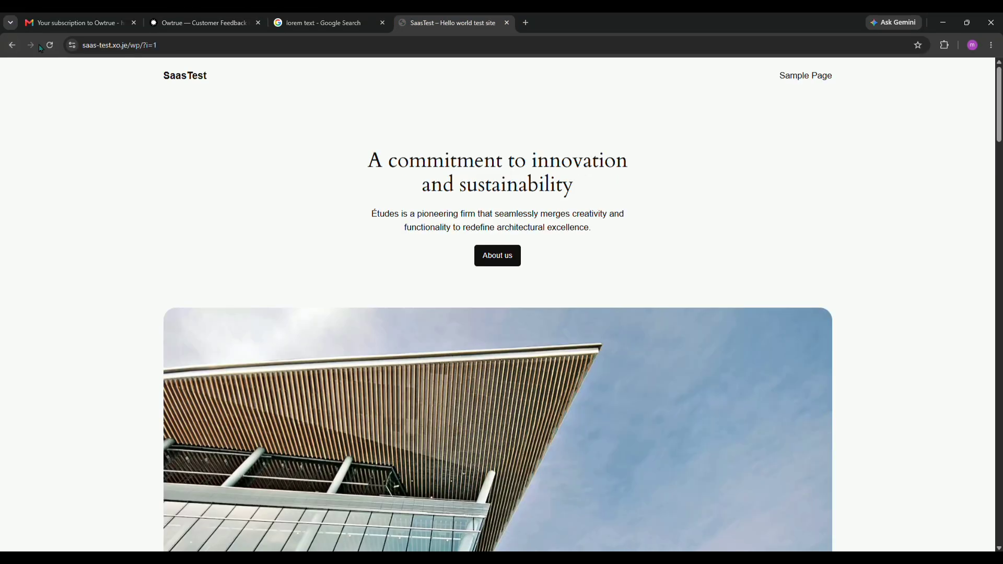
- Reload the test site and re-check Owtrue until the script is verified on saas-test.xo.je
click(50, 45)
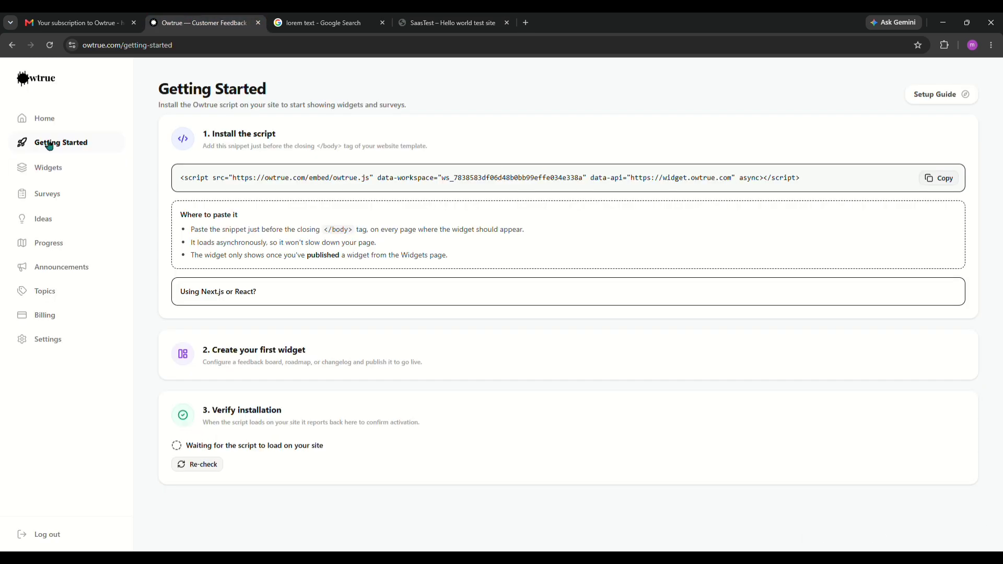
click(212, 468)
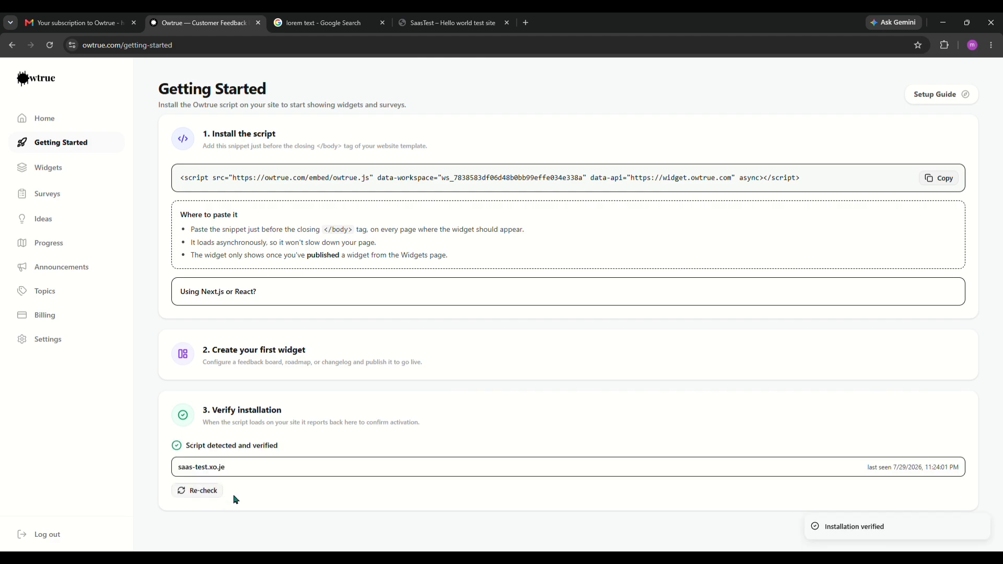
drag(237, 481, 152, 494)
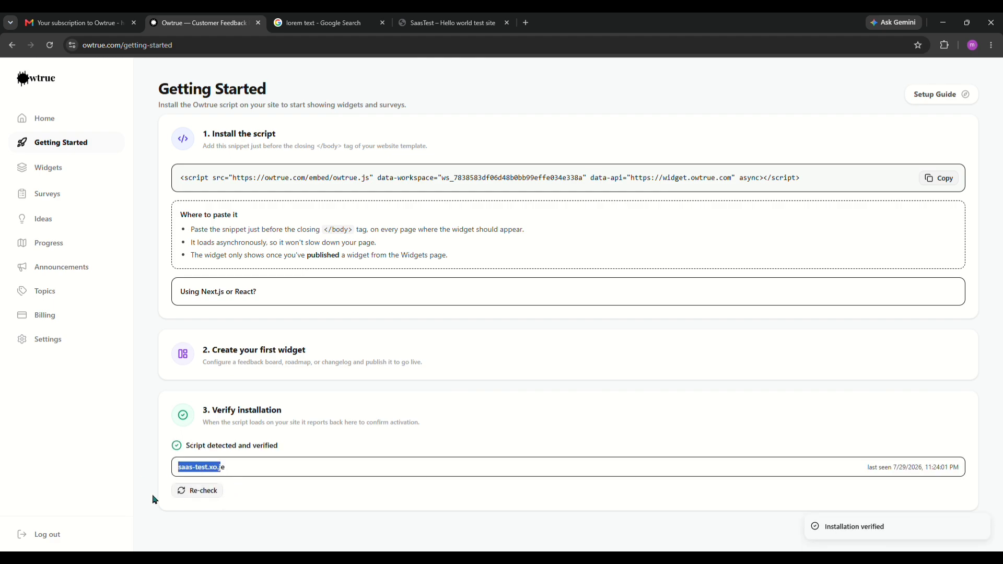
click(319, 485)
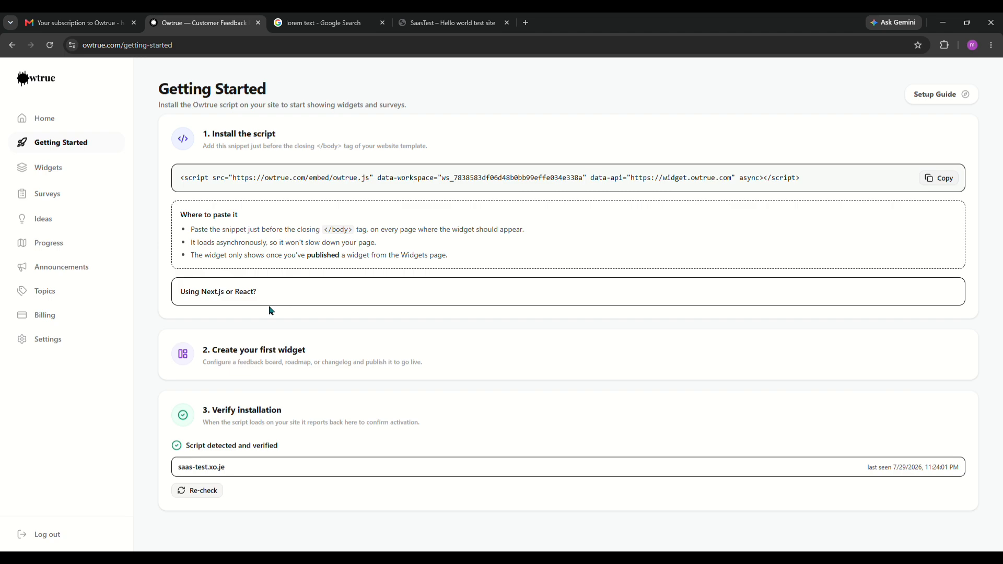
click(449, 23)
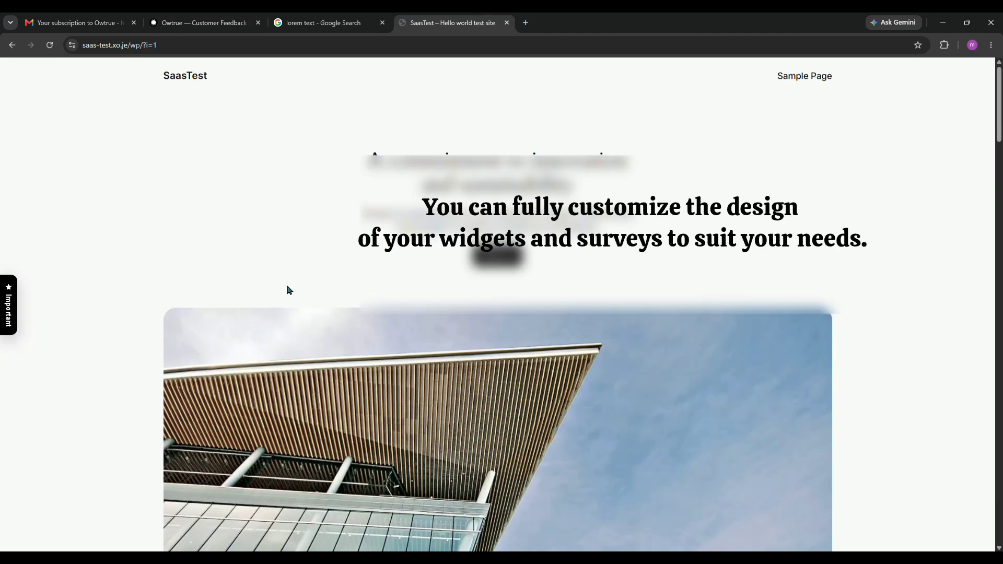
- Open the Important widget, view the user-feedback idea, and enlarge then close its dashboard image
click(7, 284)
click(120, 215)
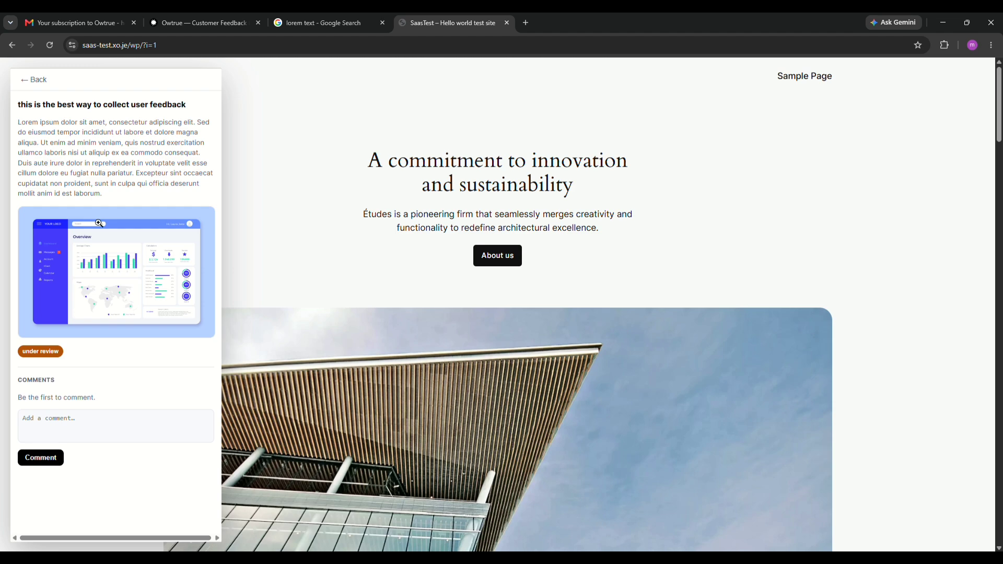
click(112, 297)
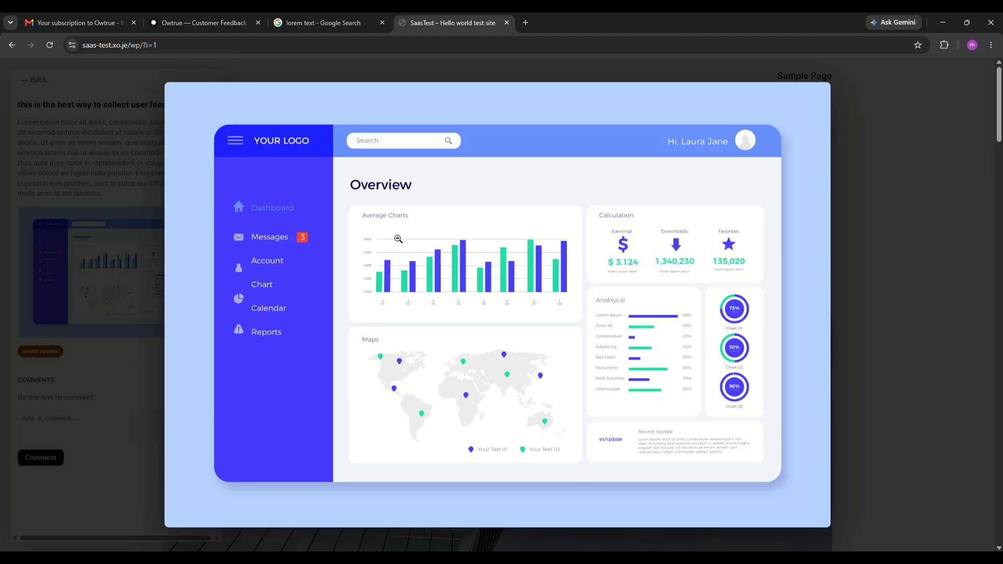
click(113, 254)
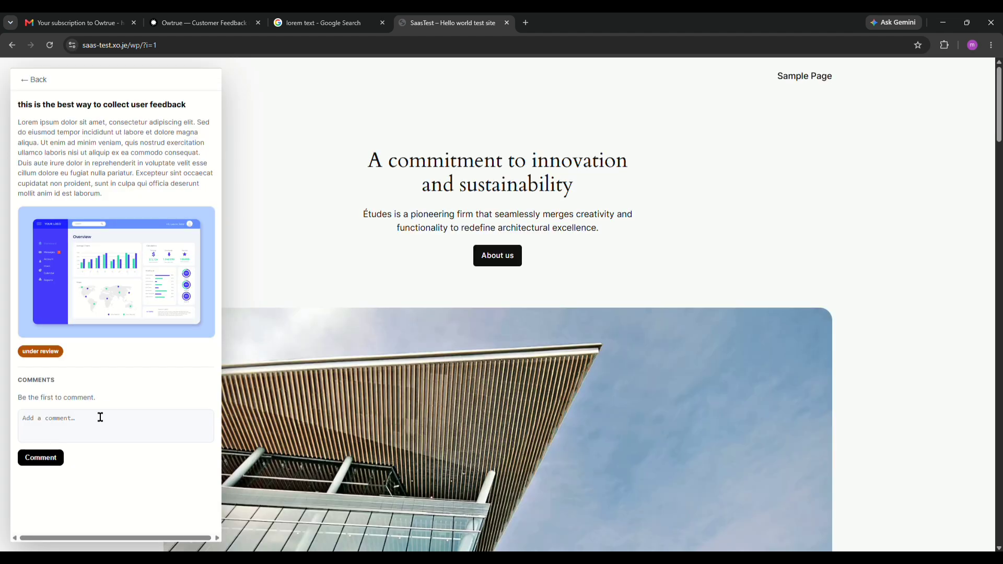
- Try commenting 'h' on the idea, dismiss the email/name prompt, close the panel, and return to Owtrue
click(85, 426)
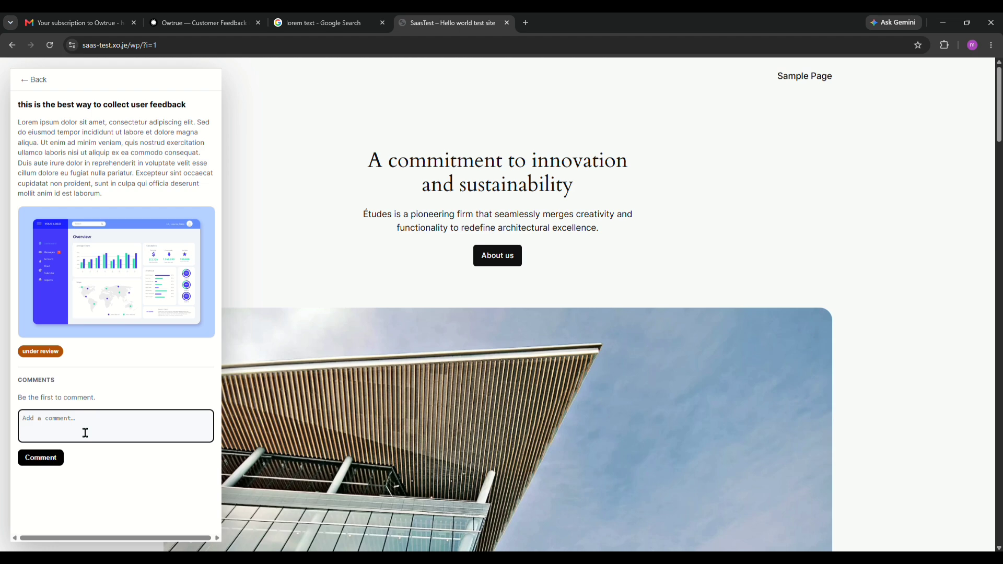
text(hi)
click(50, 464)
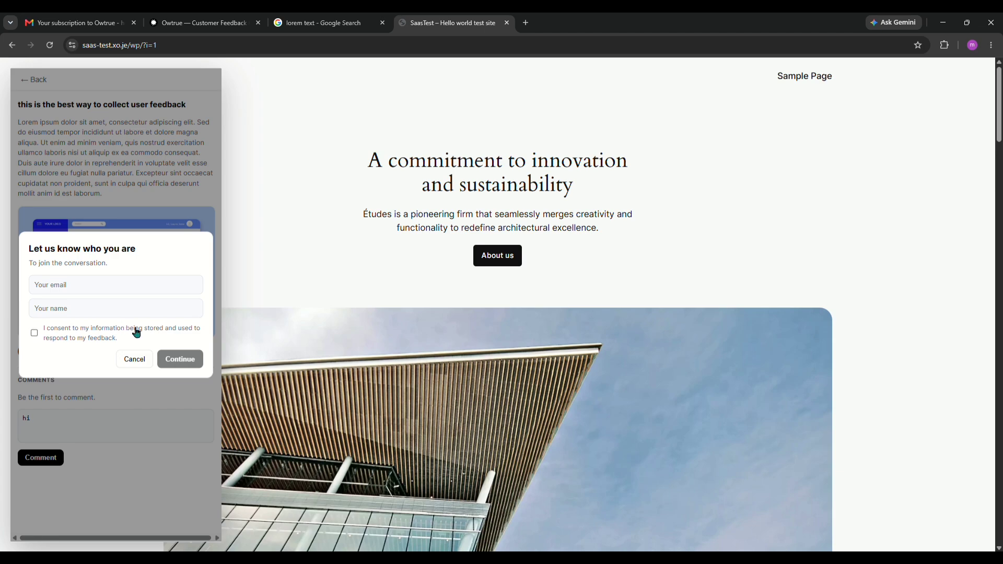
click(149, 358)
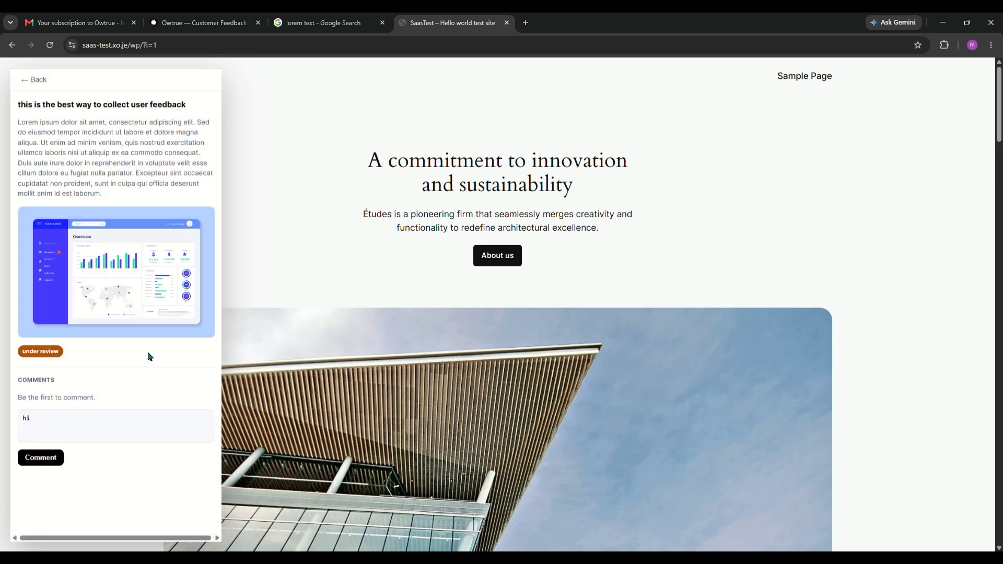
click(34, 80)
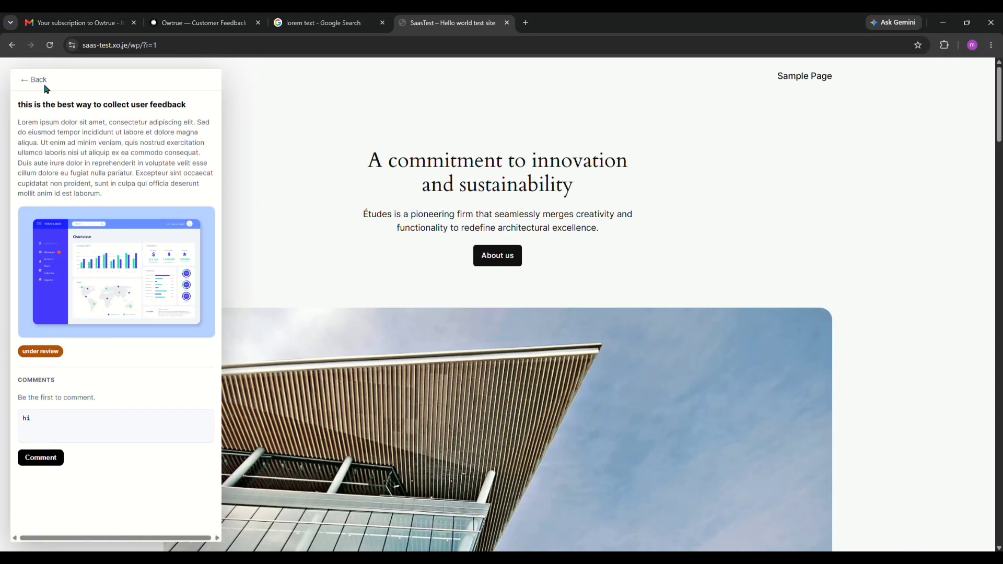
click(44, 86)
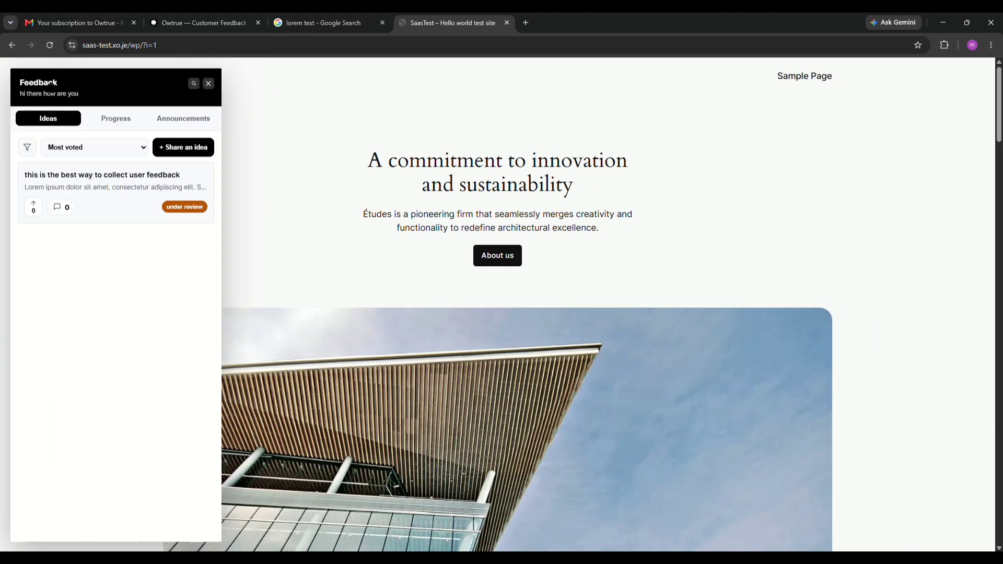
click(207, 83)
click(201, 22)
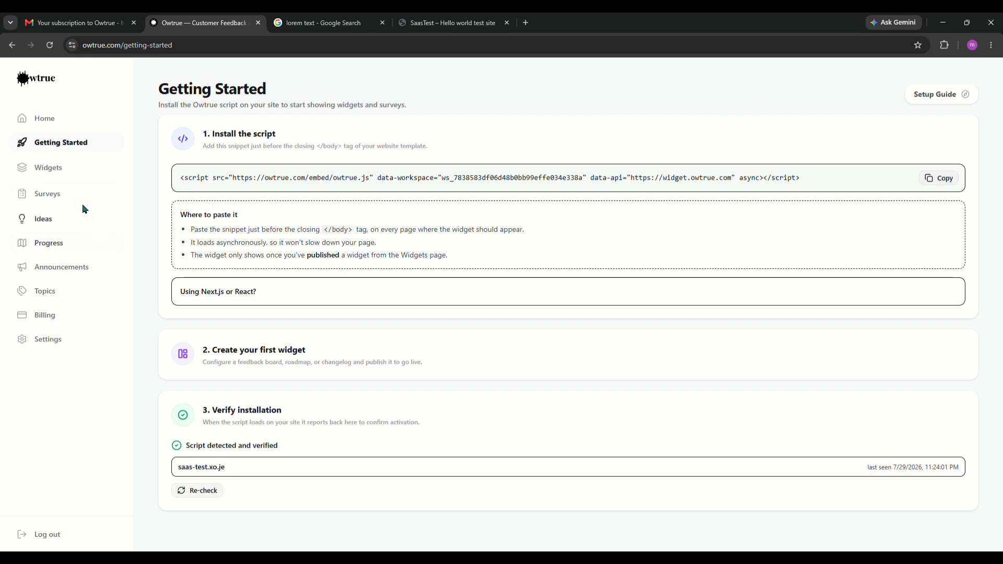
- Create a survey named 'hi' from the CSAT template and preview how visitors see it
click(63, 201)
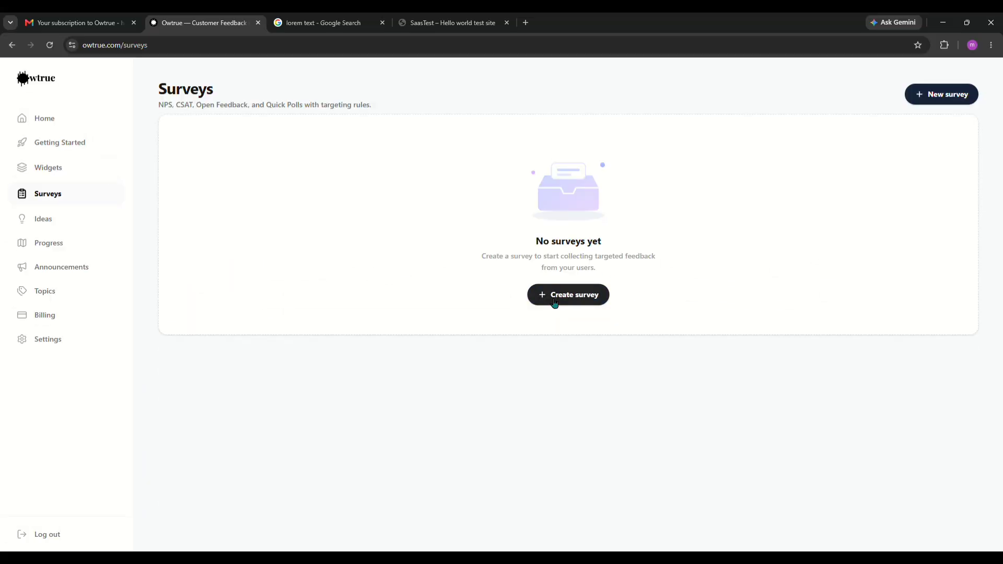
click(554, 300)
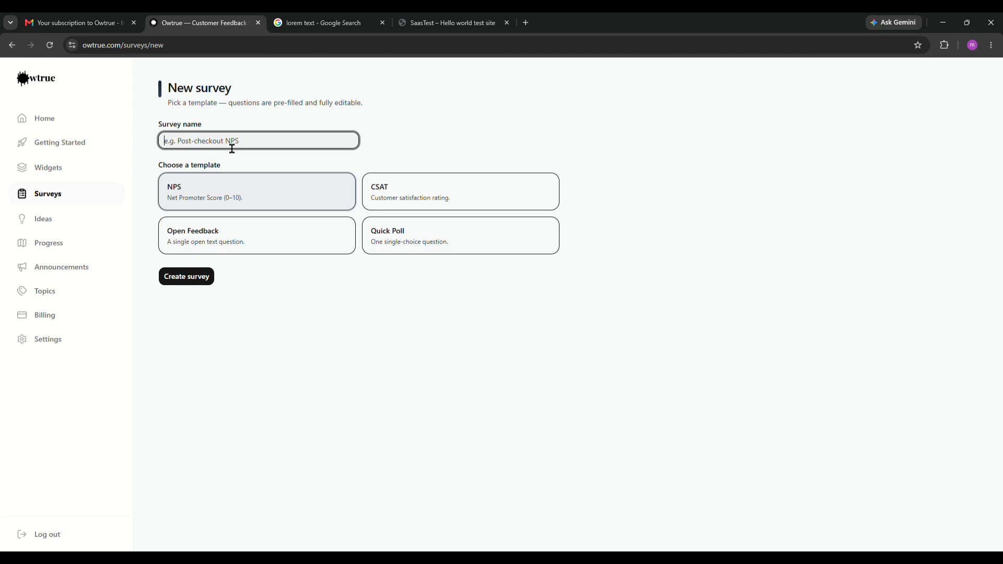
text(hi)
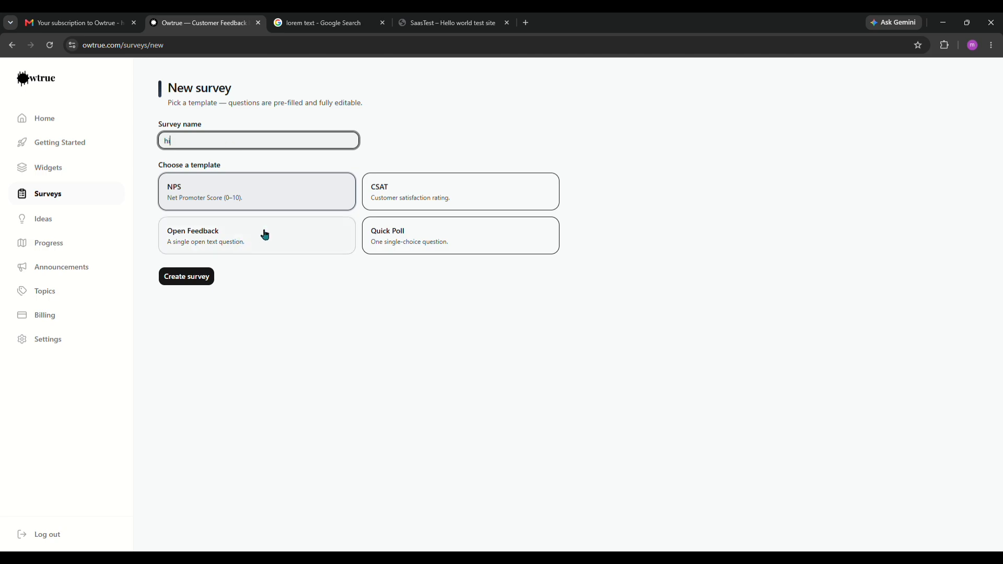
click(375, 192)
click(194, 280)
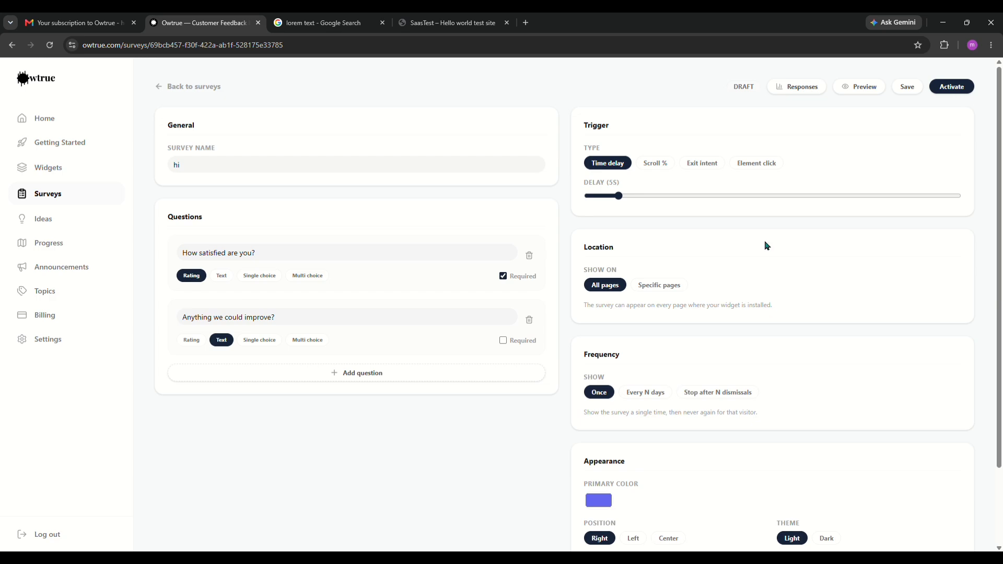
click(862, 88)
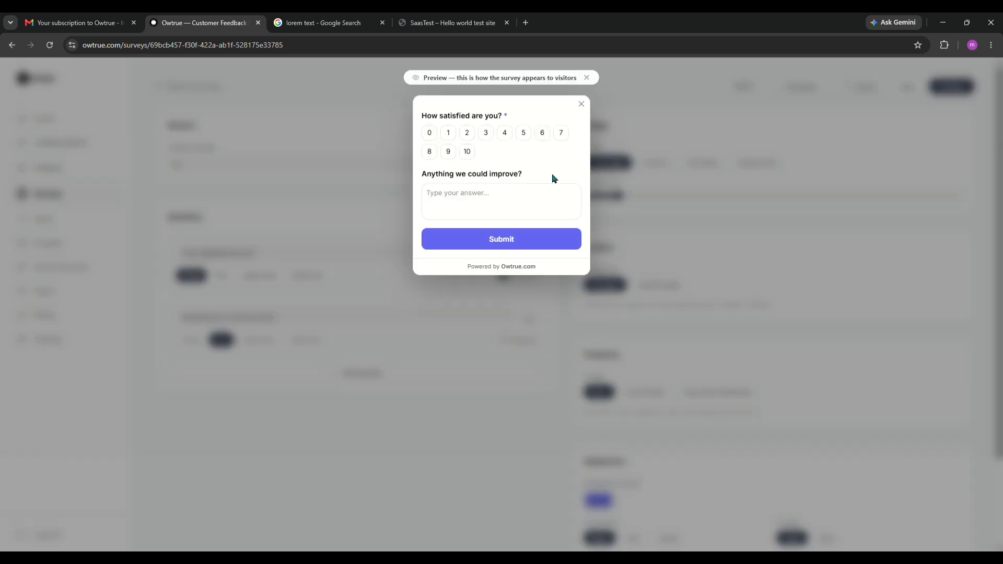
click(581, 103)
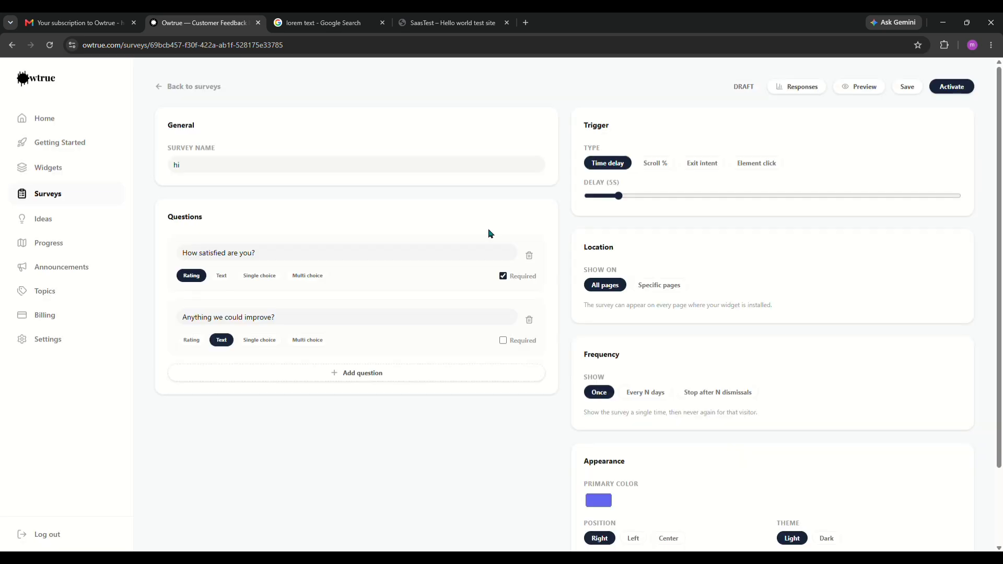
- Set the survey trigger to Scroll % at 33% depth
scroll(627, 326, down, 2)
scroll(742, 316, up, 2)
click(657, 163)
drag(660, 197, 710, 196)
- Set the primary colour to dark navy, preview the restyled survey, then activate it
scroll(709, 285, down, 2)
click(606, 408)
drag(646, 457, 688, 474)
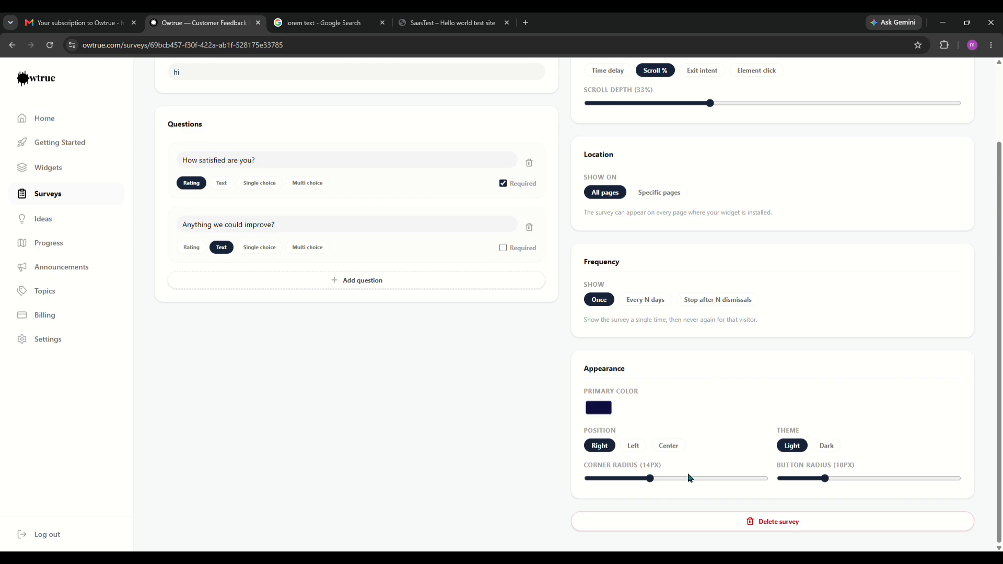
scroll(650, 478, up, 2)
click(863, 87)
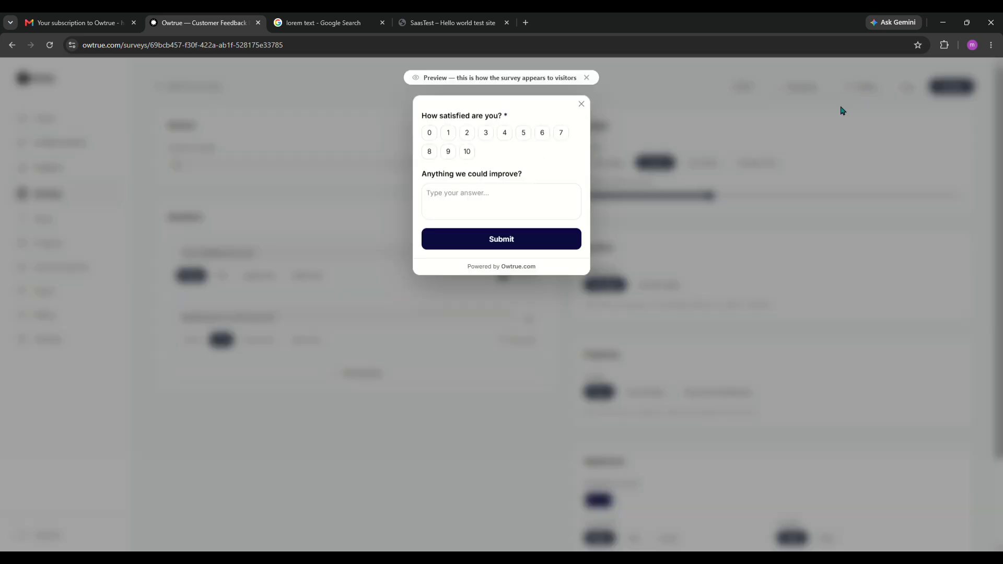
click(580, 104)
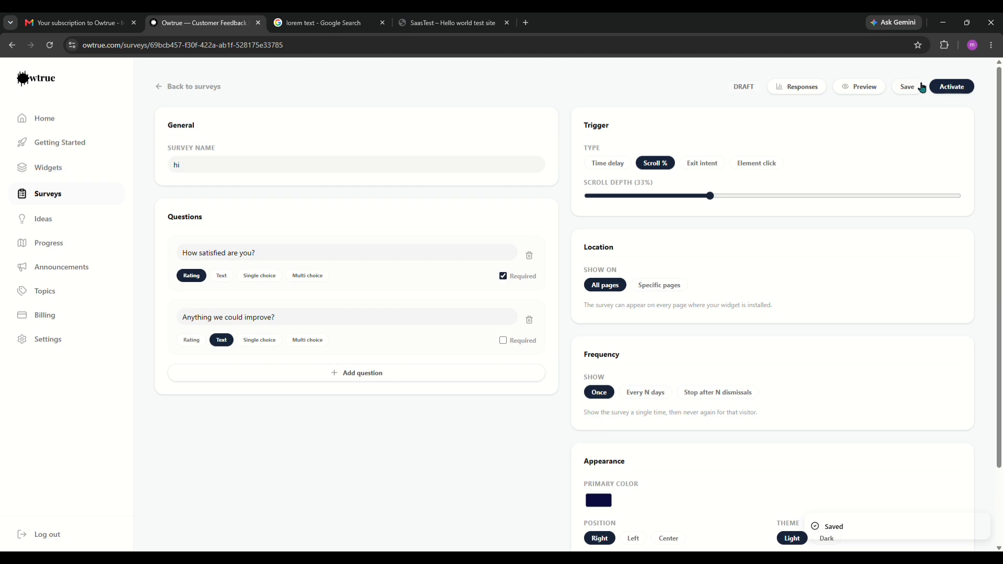
click(971, 86)
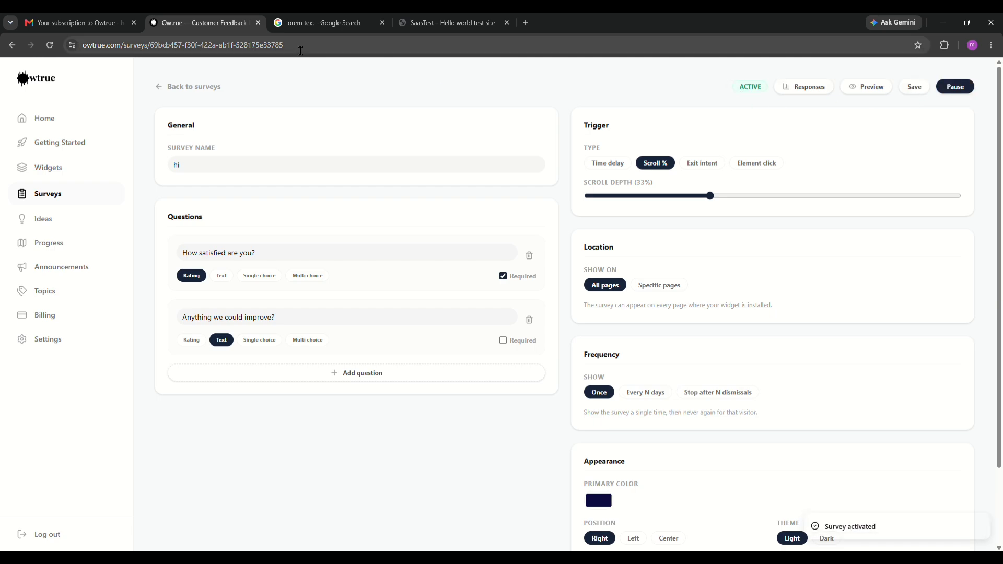